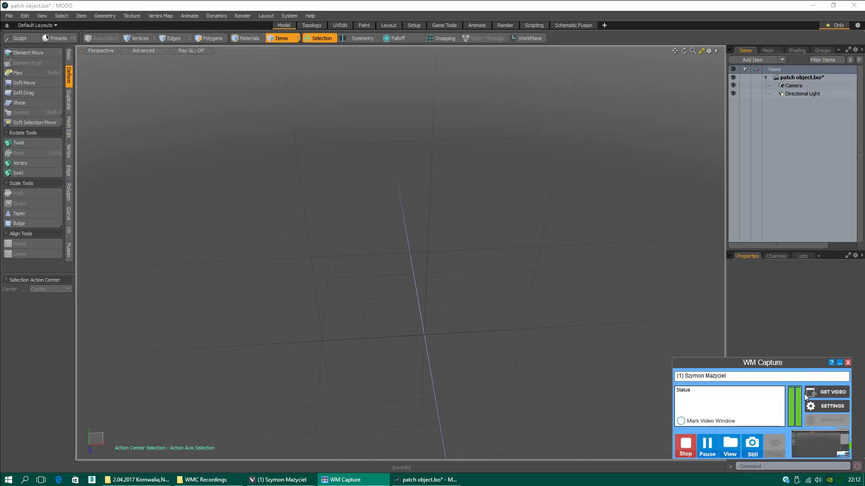
Step: Restore the quad layout showing the Top, Perspective, Front and Right viewports
click(839, 362)
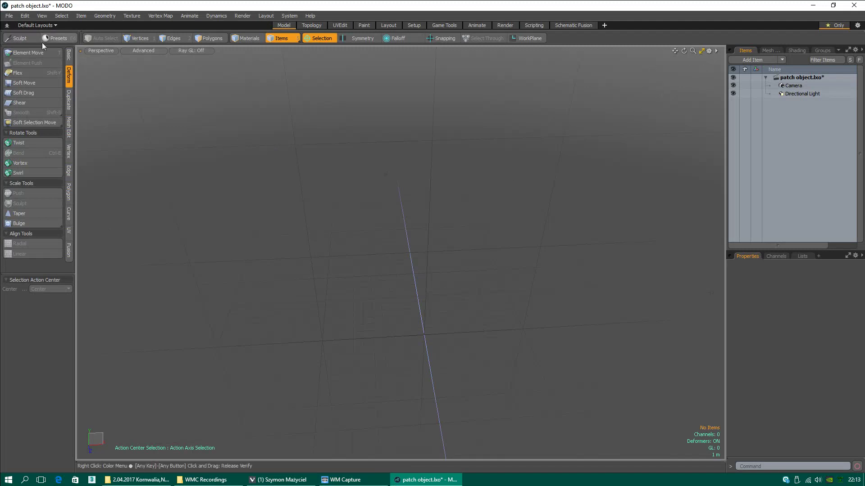
Step: Switch to the four-view layout and bring up the Geometry Curve Palette, moved aside
click(703, 51)
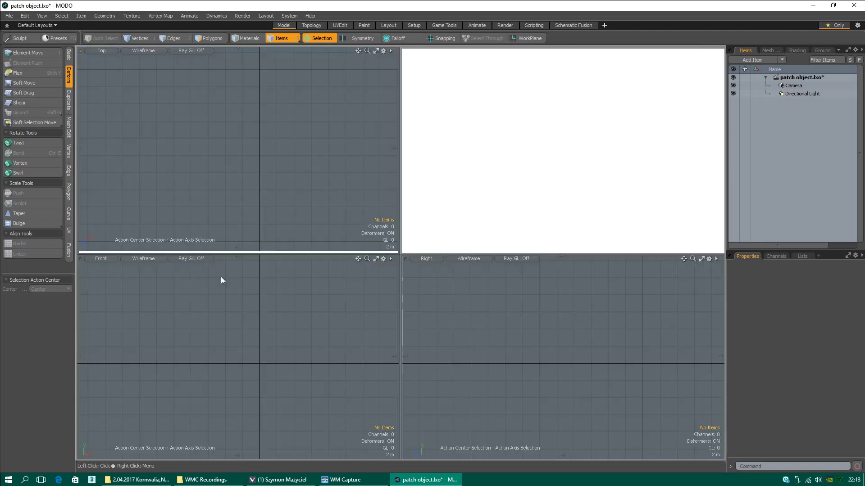
click(99, 16)
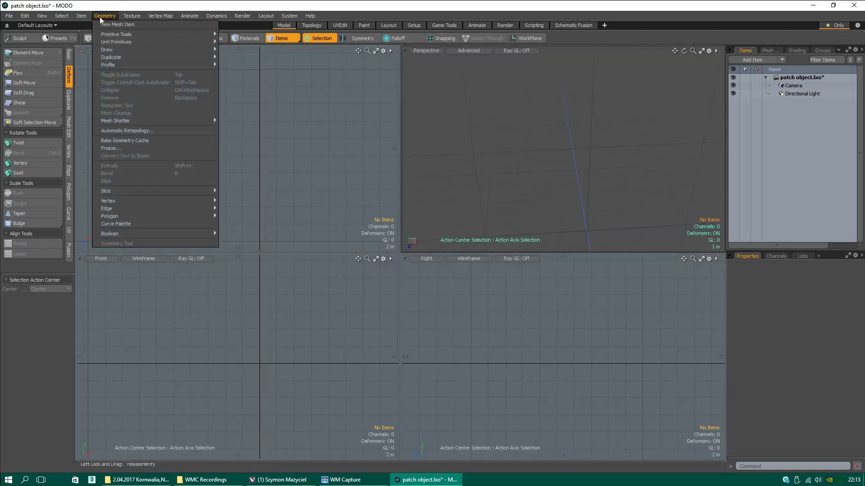
click(118, 226)
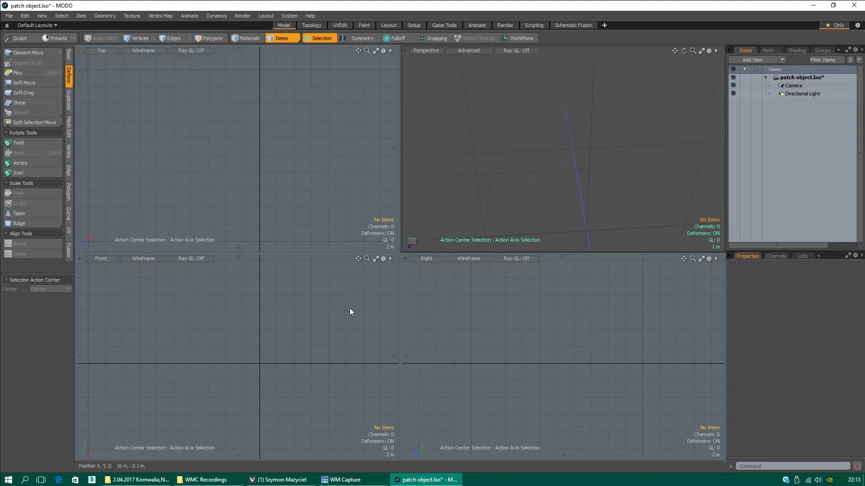
click(114, 18)
click(116, 224)
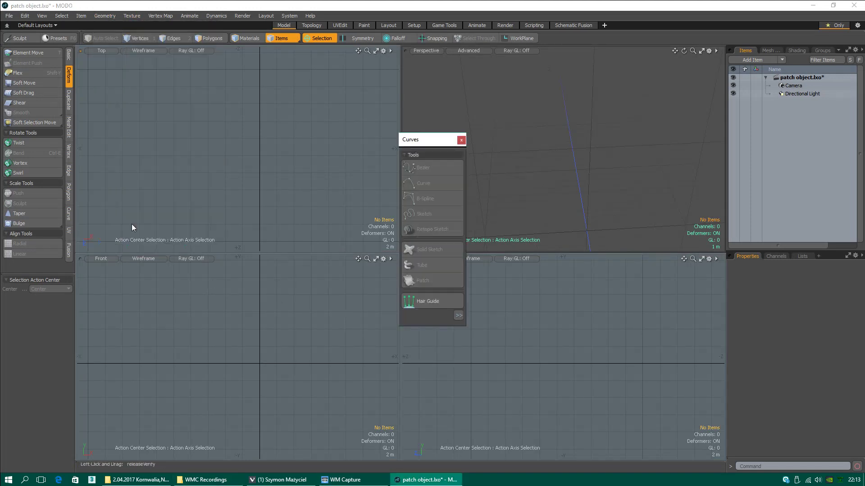
drag(429, 145, 217, 294)
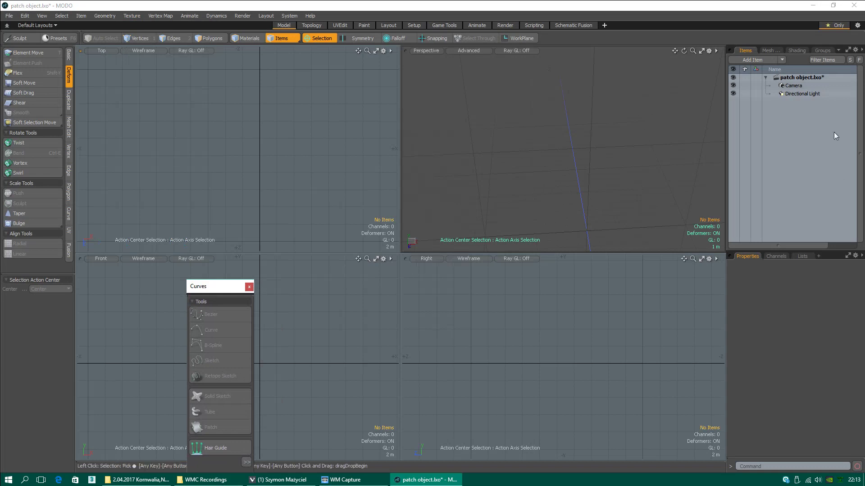
Step: Add an empty Mesh item through Add Operator in the Mesh Operations tab
click(770, 51)
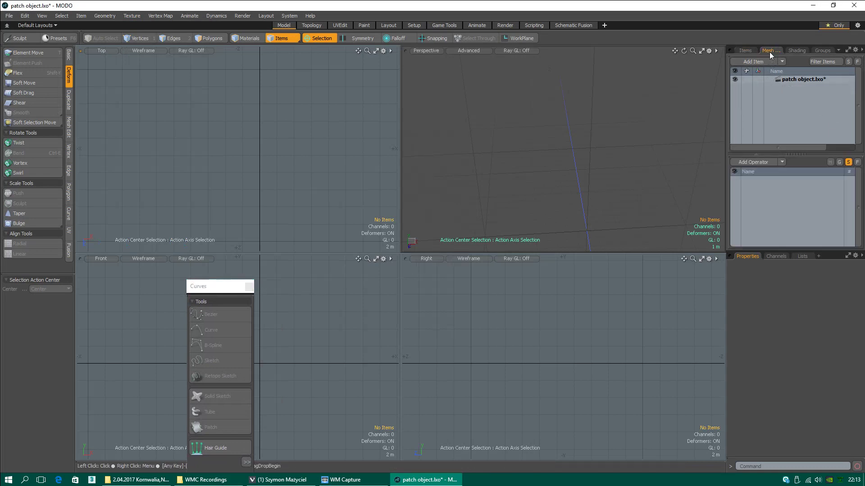
click(758, 163)
double_click(619, 64)
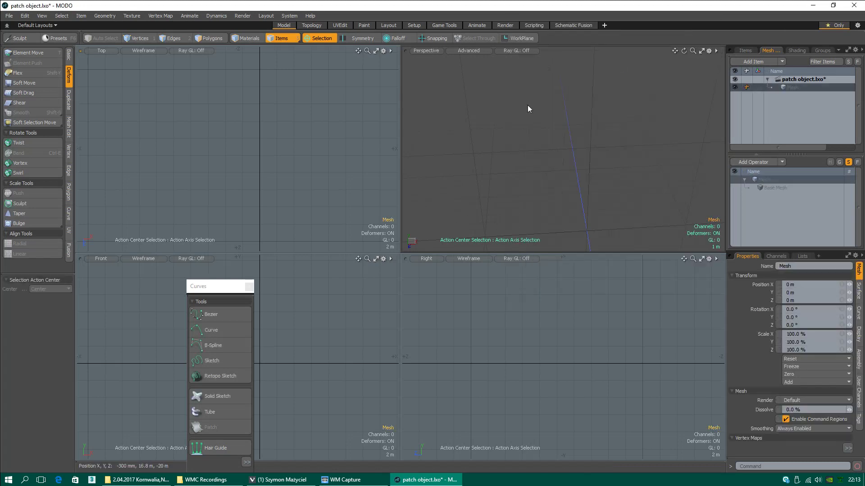
drag(225, 289, 74, 186)
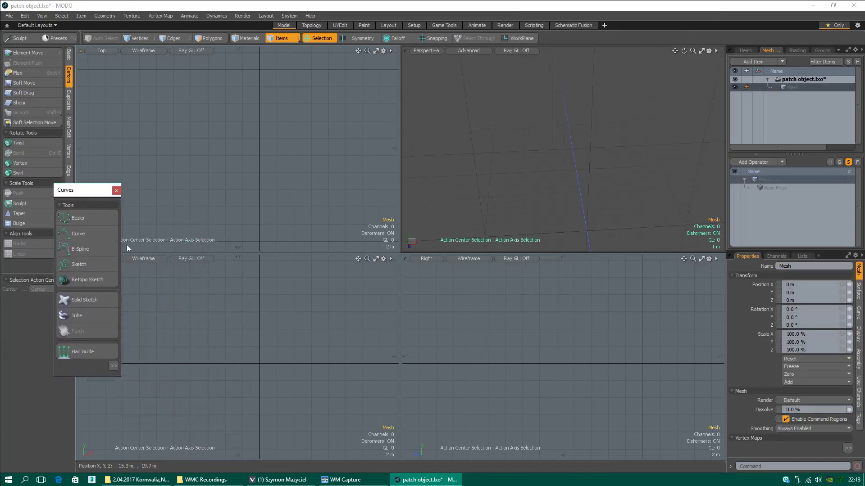
Step: Activate the B-Spline tool and place the curve's first arc and S-bend in the Front view
click(84, 249)
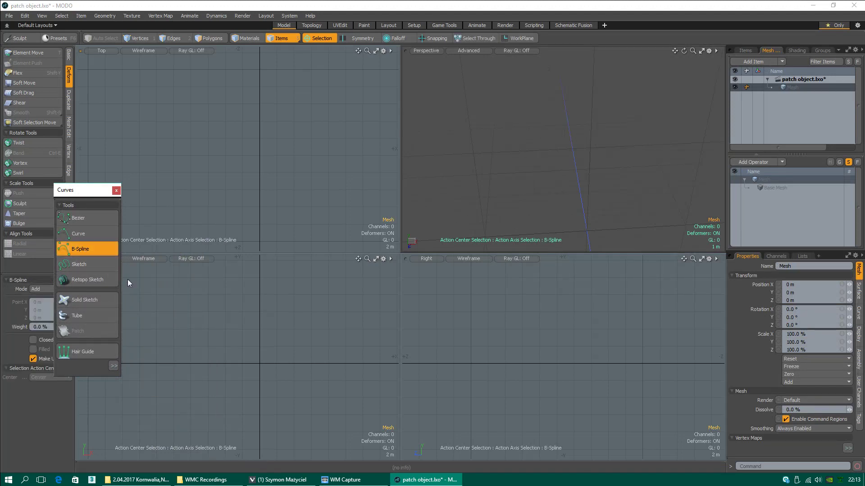
key(q)
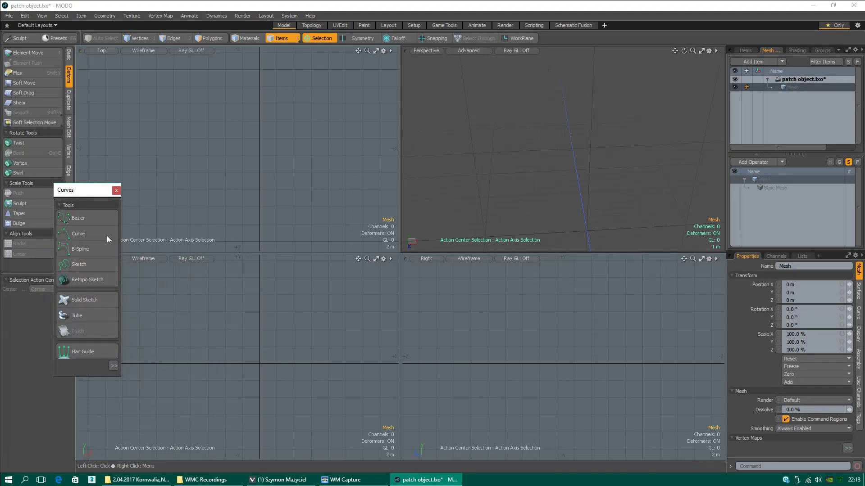
click(81, 248)
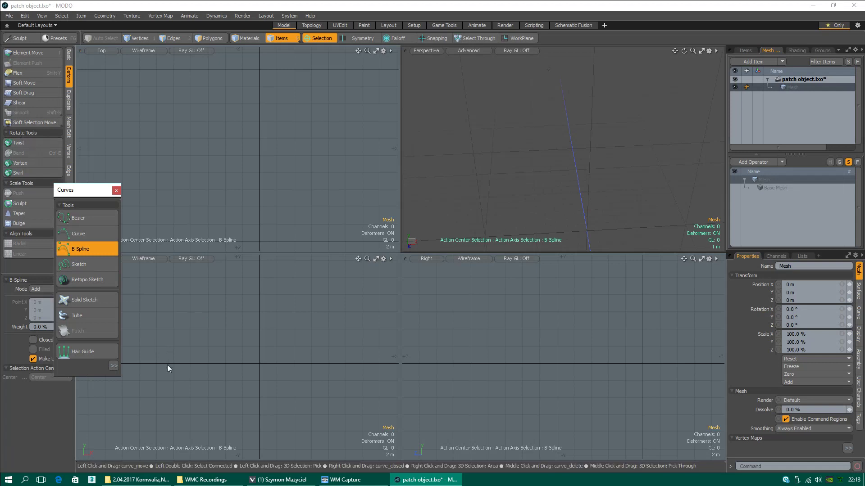
click(154, 367)
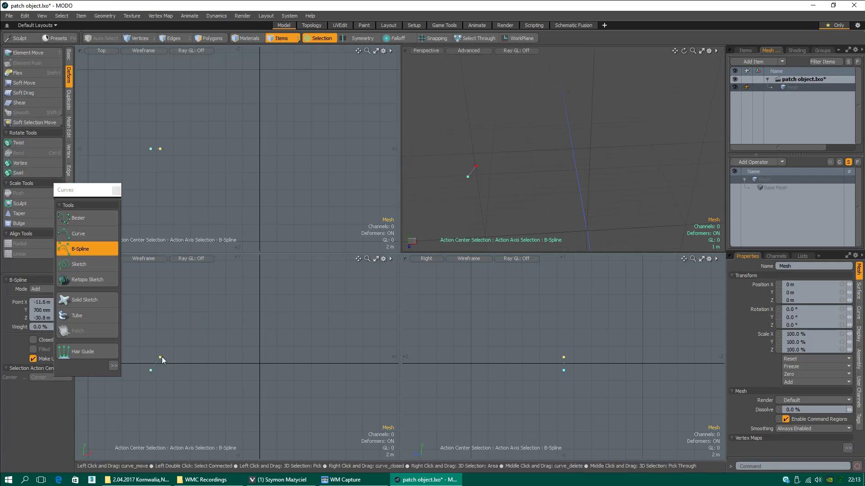
click(173, 358)
click(181, 367)
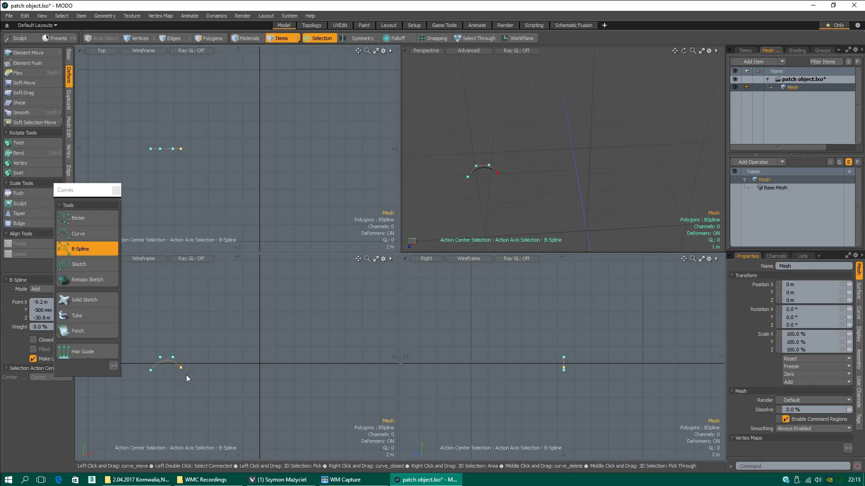
click(185, 381)
click(191, 379)
click(201, 373)
Step: Extend the wave rightward with further crests and troughs to its right end
click(204, 365)
click(212, 360)
click(222, 373)
click(220, 391)
click(228, 398)
click(242, 393)
click(256, 374)
click(266, 372)
click(272, 385)
click(277, 398)
click(286, 399)
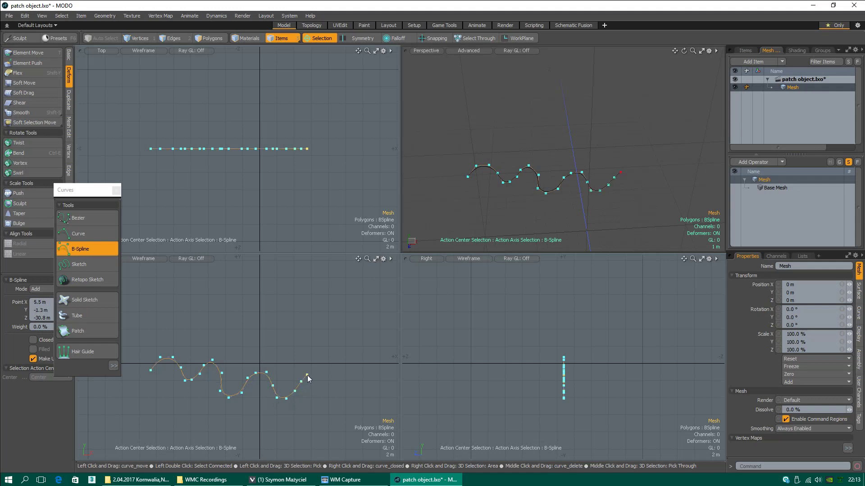
Step: Set the action center to Automatic and move the curve up and back along Z
key(w)
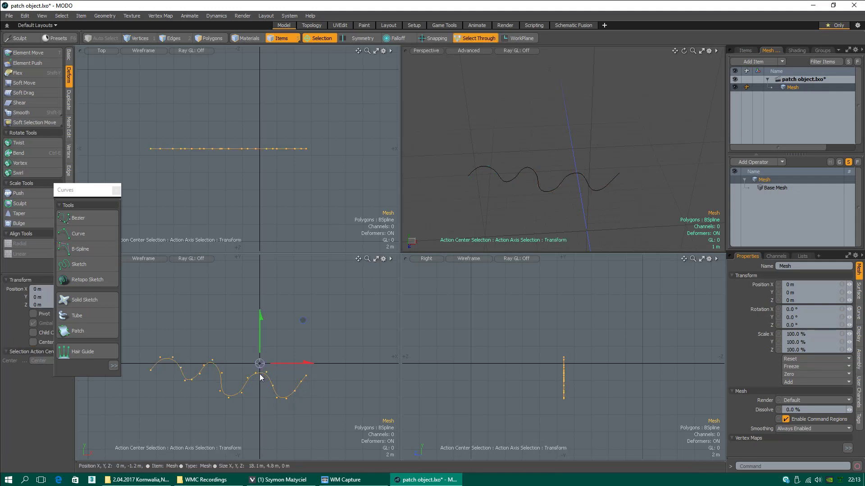
click(313, 39)
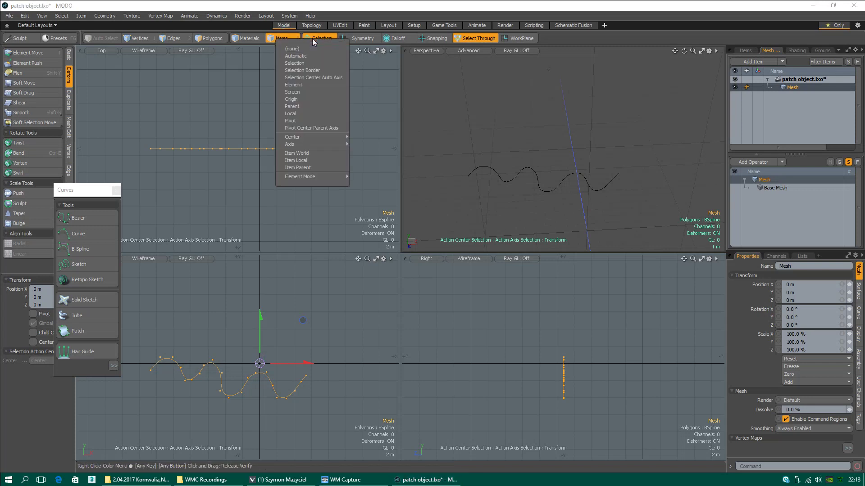
click(301, 56)
drag(260, 329, 260, 306)
scroll(531, 168, down, 3)
scroll(530, 168, down, 3)
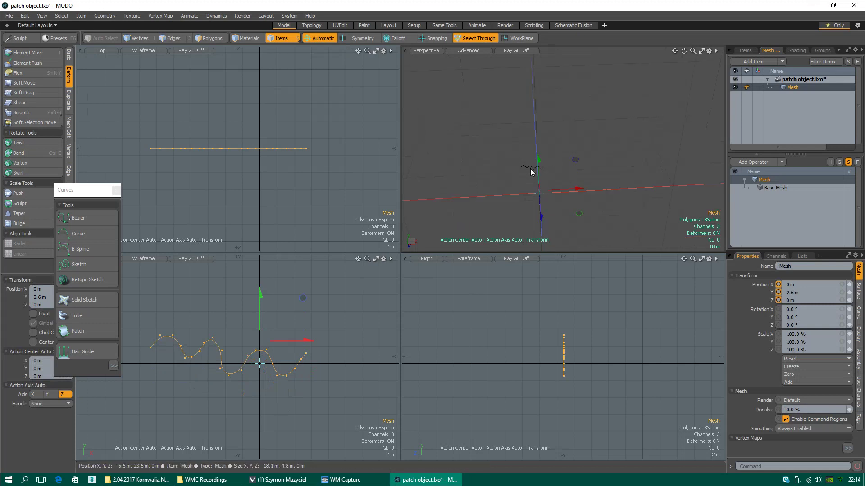
scroll(538, 169, up, 5)
scroll(558, 168, down, 4)
scroll(561, 196, up, 2)
alt+drag(555, 177, 588, 125)
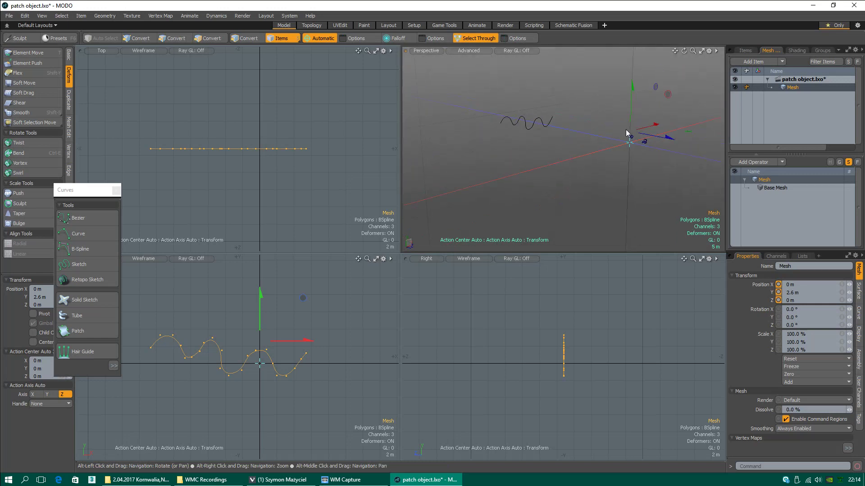
drag(666, 138, 651, 139)
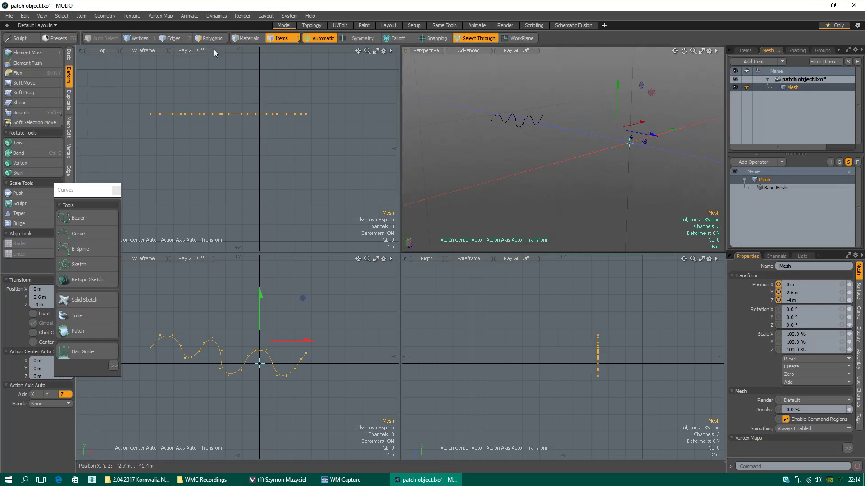
Step: Centre the item's pivot with Edit > Center to Bounding Box > Center
click(24, 15)
mouse_move(53, 239)
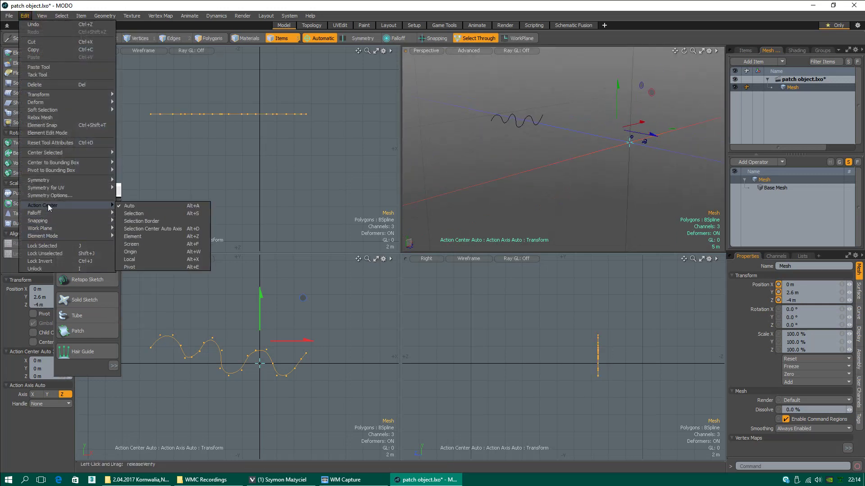
mouse_move(45, 183)
mouse_move(64, 163)
click(128, 162)
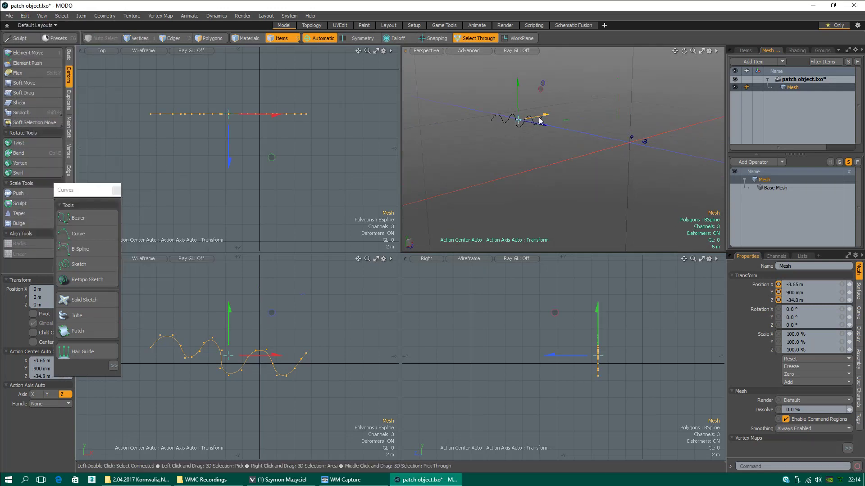
Step: Rotate the curve about X to -82.5° so it lies nearly flat
key(e)
drag(540, 103, 511, 78)
drag(547, 120, 544, 115)
Step: Override the curve display colour to white via Set Curves Color, then maximize the Perspective view
click(111, 366)
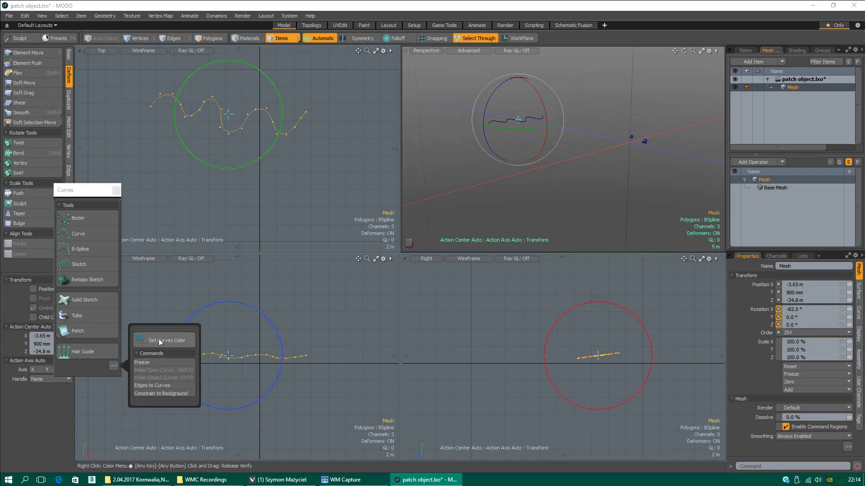
click(182, 336)
click(396, 231)
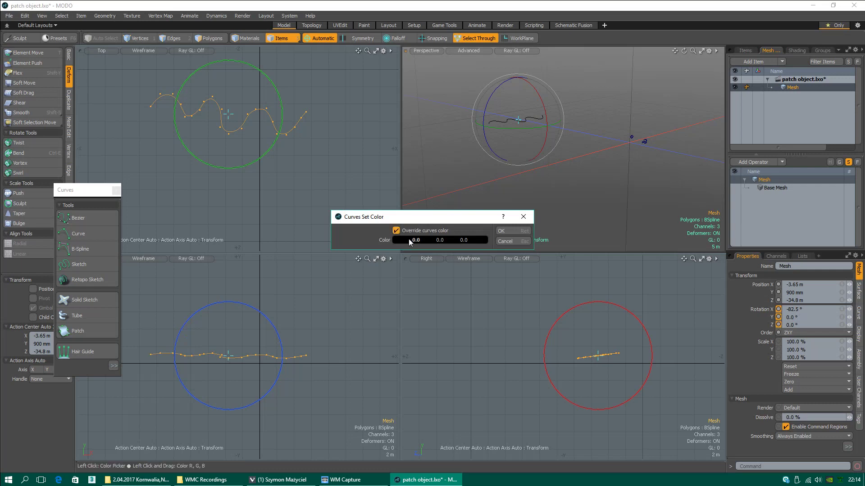
click(408, 239)
click(528, 247)
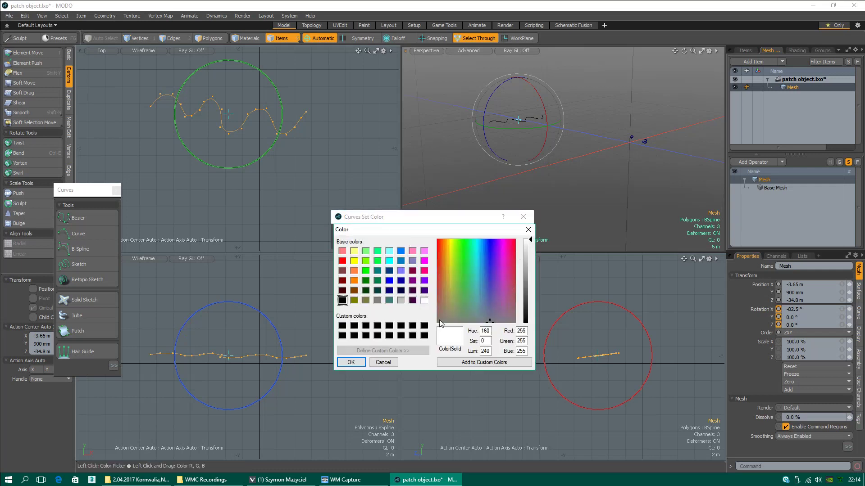
click(351, 362)
click(502, 231)
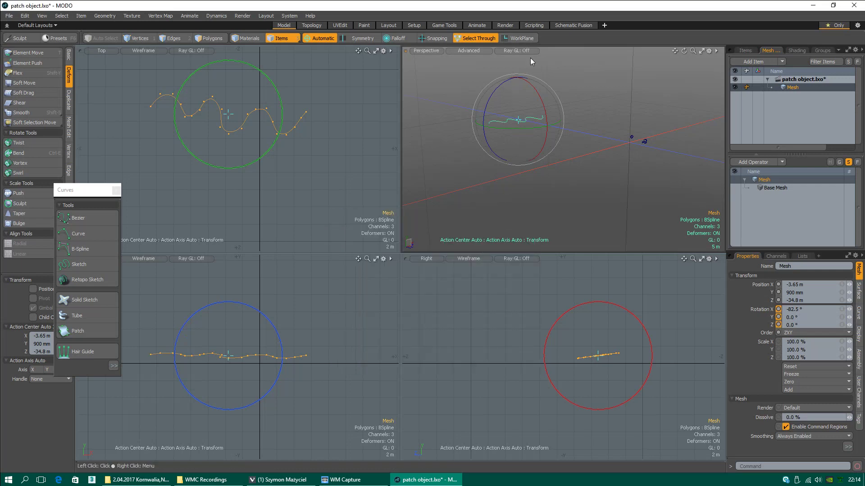
click(701, 51)
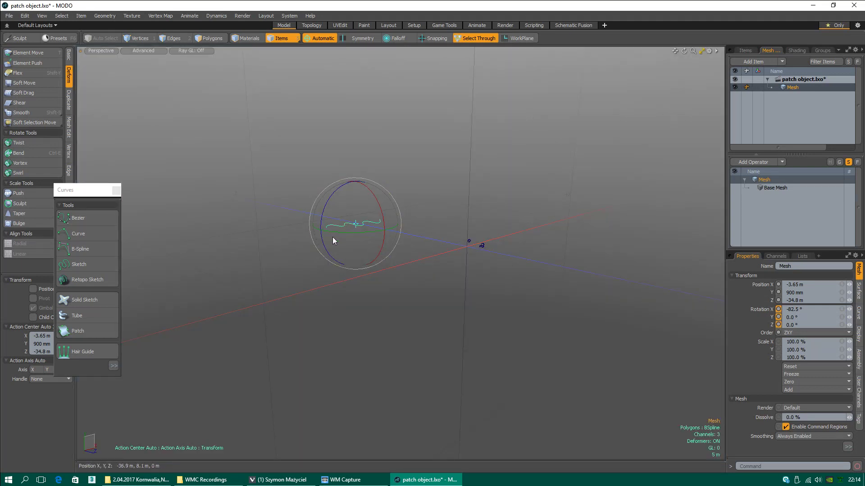
Step: Save the scene with File > Save
key(w)
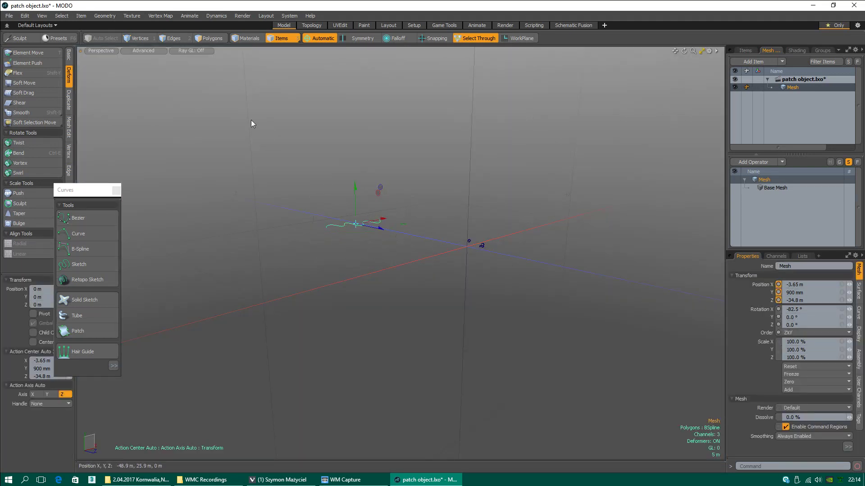
click(10, 17)
click(21, 101)
Step: Reframe the Perspective view around the curve and drag the Curves palette aside
alt+drag(358, 229, 304, 244)
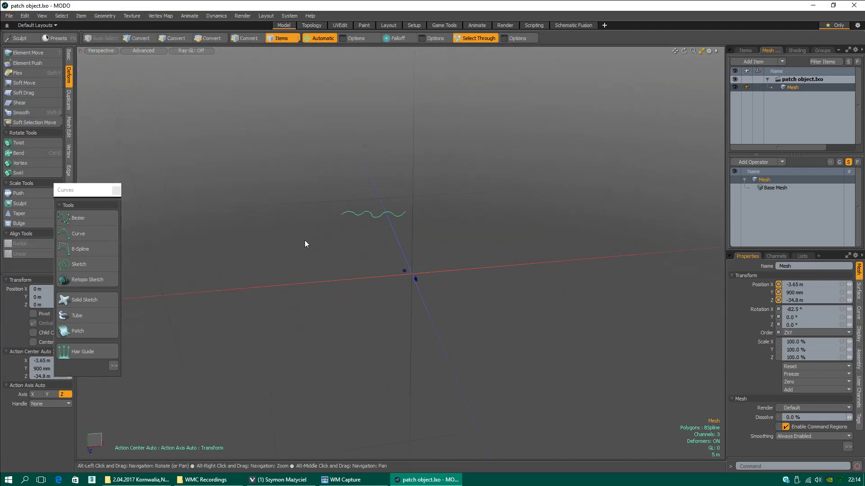
key(space)
scroll(372, 213, up, 7)
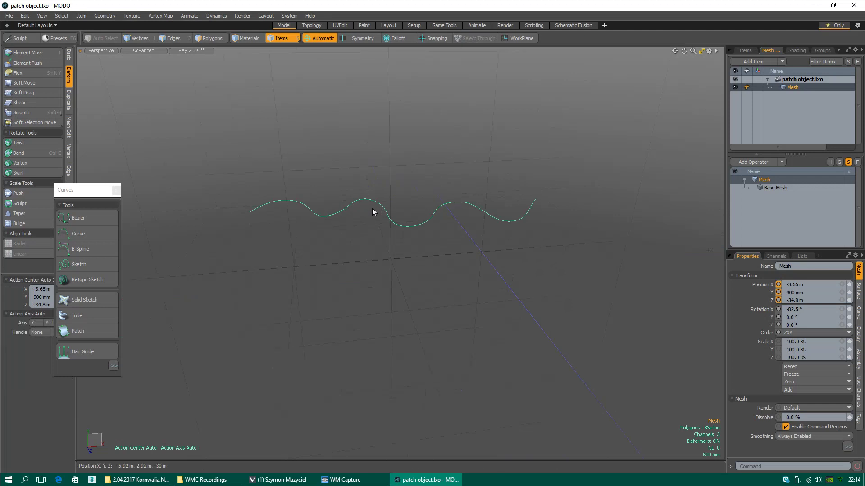
key(w)
alt+drag(395, 206, 450, 233)
alt+middle_drag(451, 230, 467, 248)
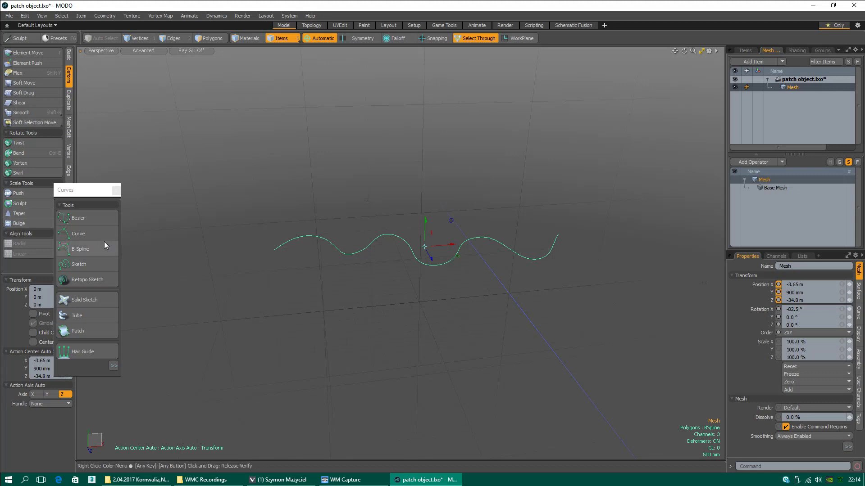
drag(82, 190, 138, 210)
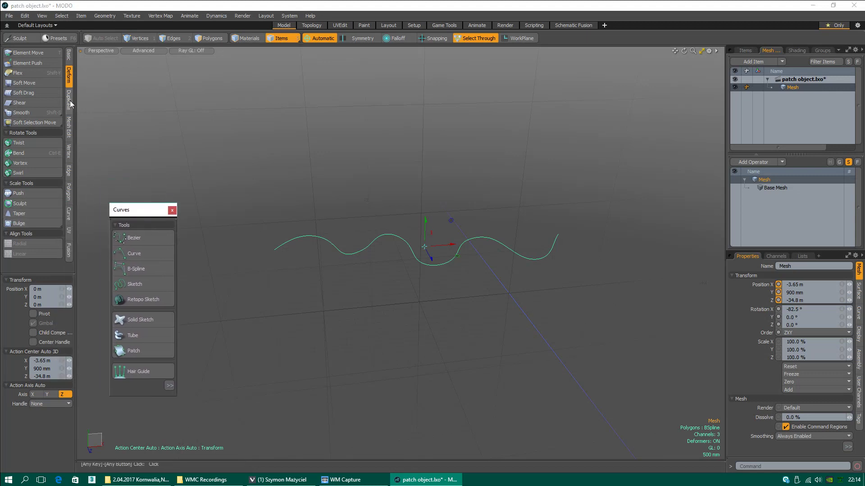
Step: Clone the curve upward using B-Spline Clone along a vertical path in the Front view
click(69, 101)
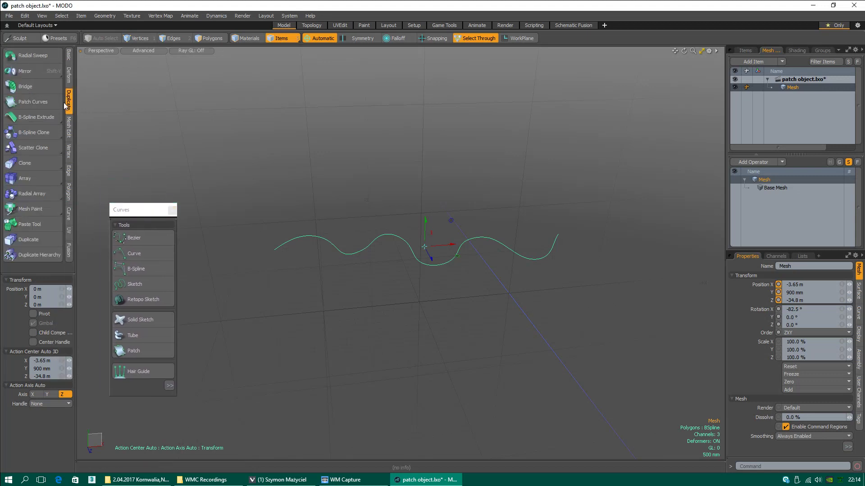
click(46, 136)
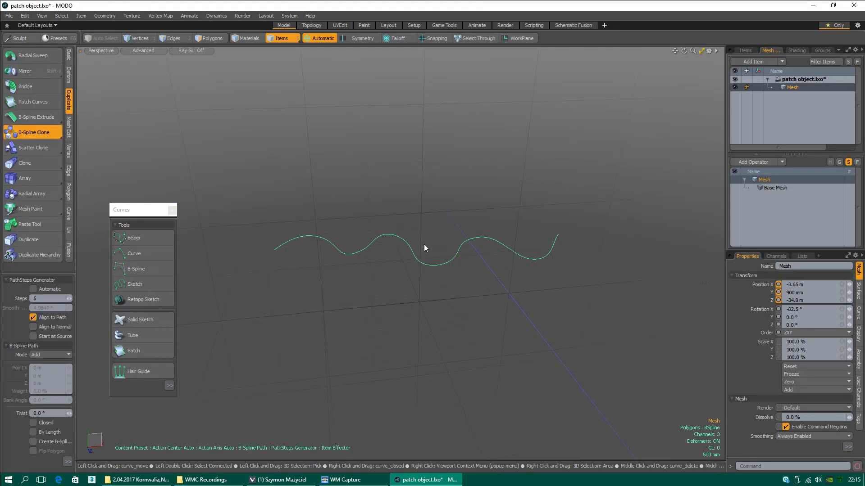
click(420, 262)
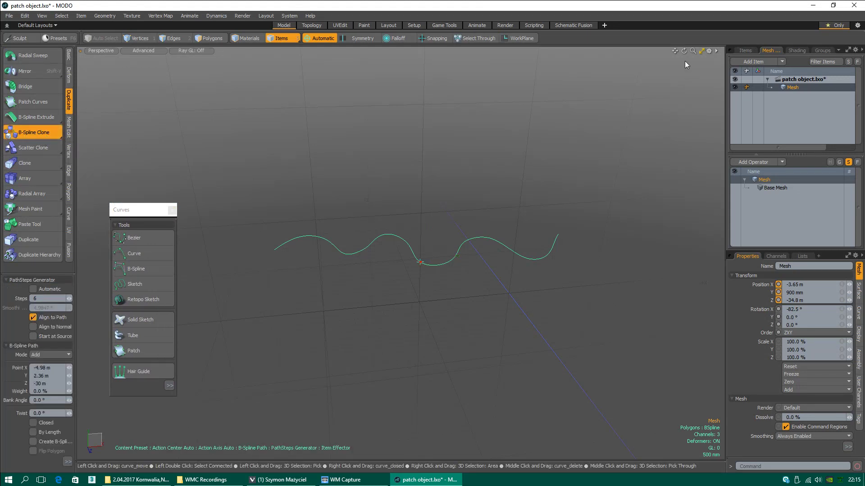
click(701, 51)
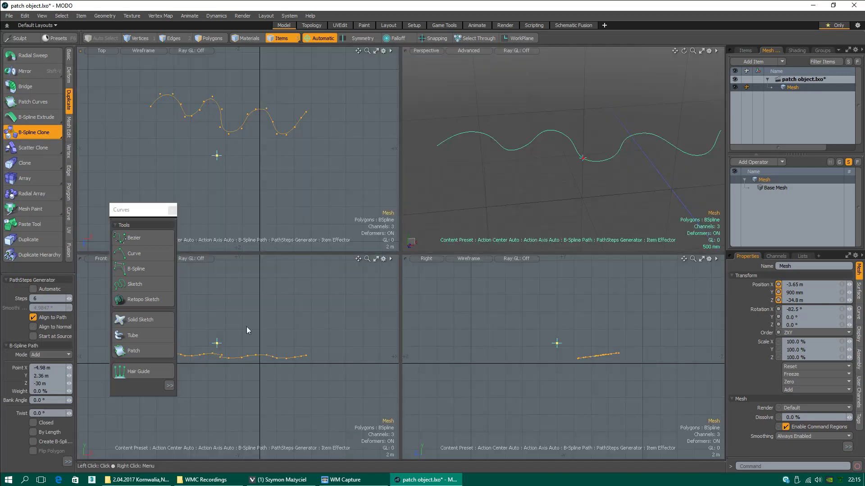
click(220, 313)
alt+drag(250, 301, 280, 348)
click(262, 327)
click(262, 284)
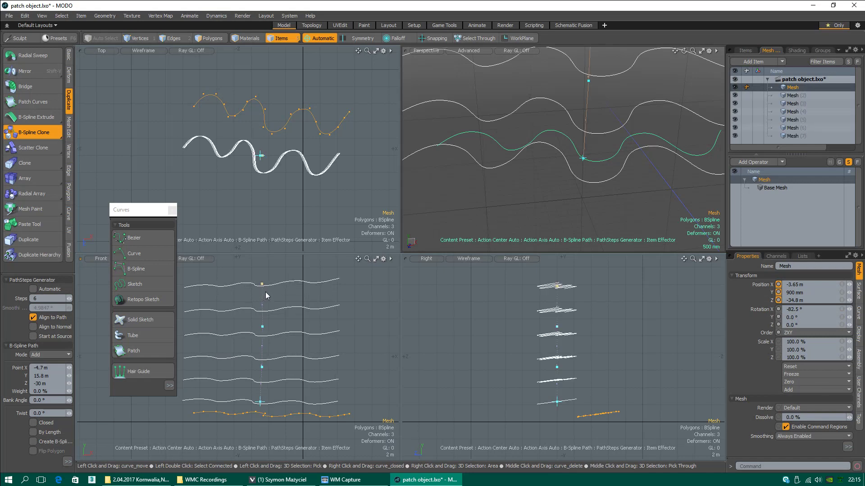
drag(265, 292, 264, 257)
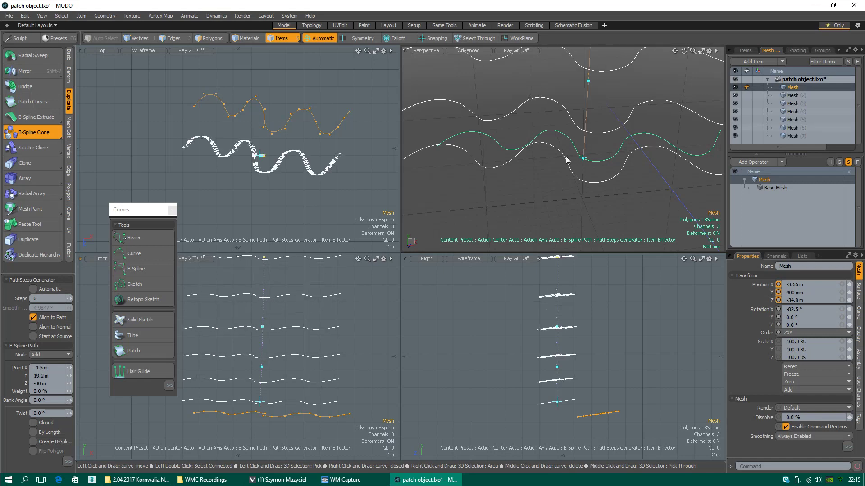
Step: Check the stacked copies in a single Perspective view and finish cloning
click(701, 50)
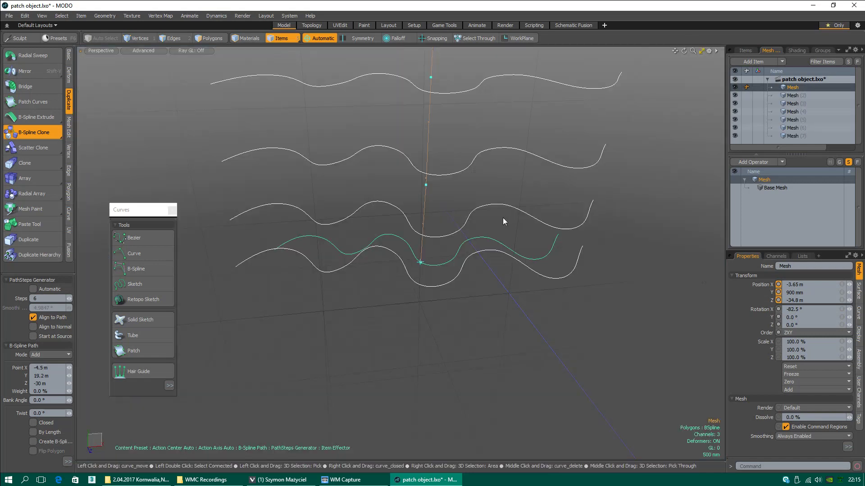
alt+drag(502, 218, 460, 309)
scroll(361, 117, down, 5)
key(space)
Step: Inspect the stacked curves and delete the overlapping duplicate copy
click(369, 105)
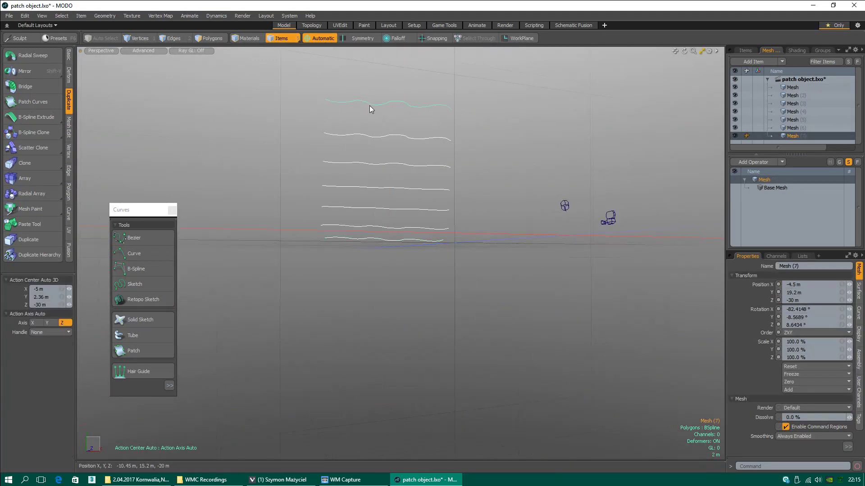
key(w)
alt+drag(494, 112, 493, 127)
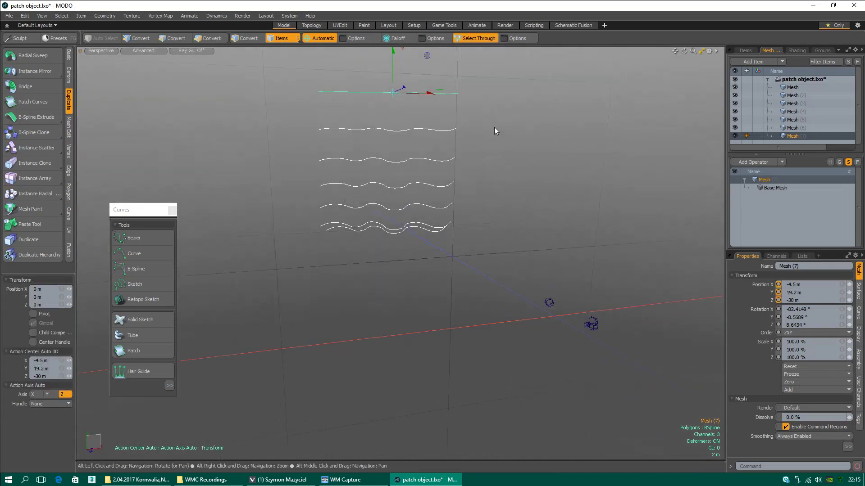
shift+click(427, 130)
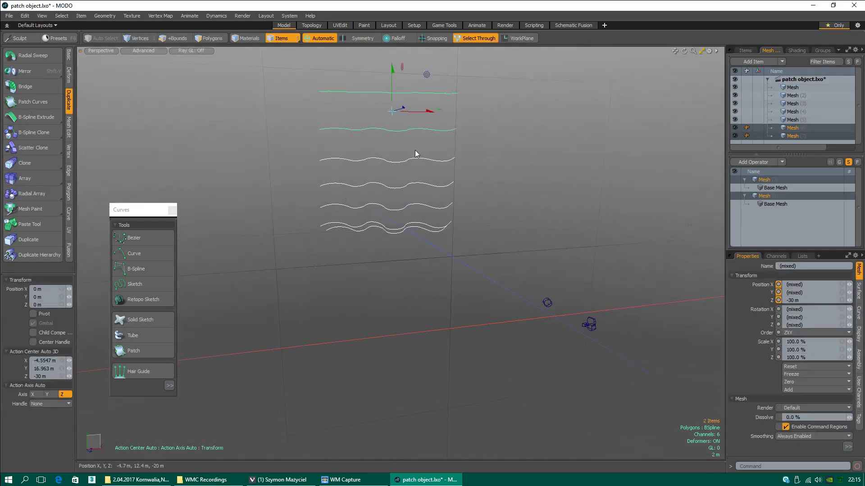
shift+click(414, 160)
shift+click(409, 187)
shift+click(406, 208)
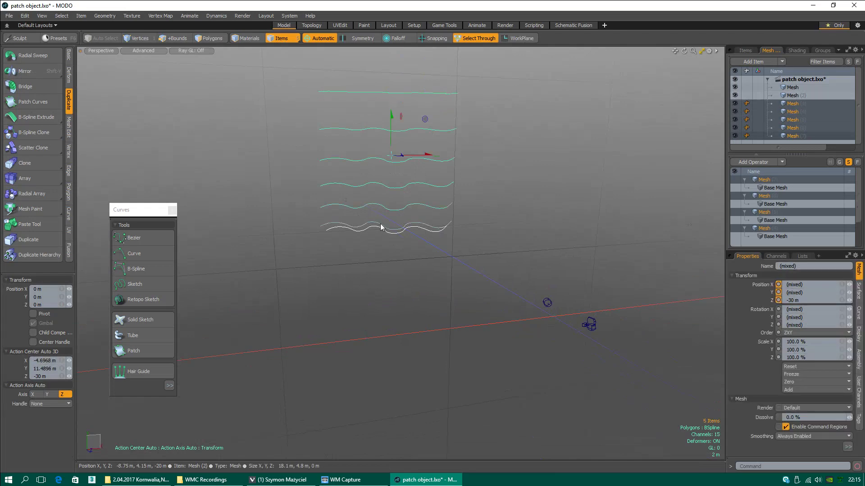
alt+drag(369, 185, 403, 233)
shift+click(398, 232)
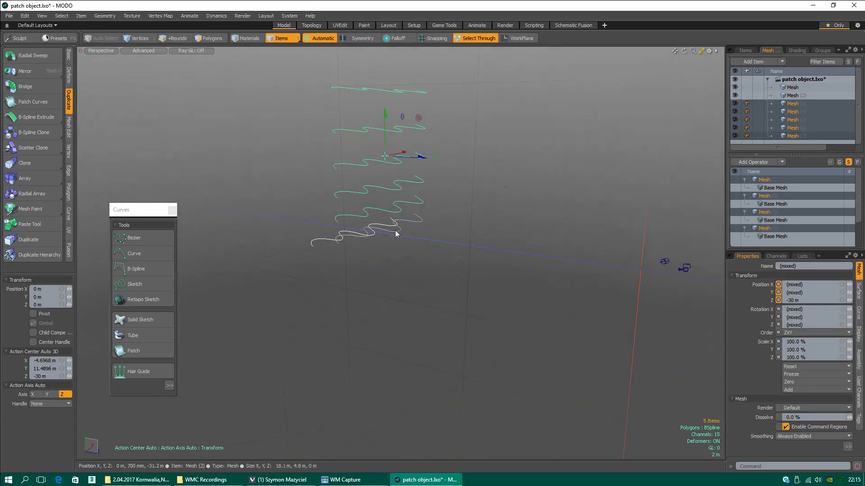
alt+drag(469, 203, 473, 232)
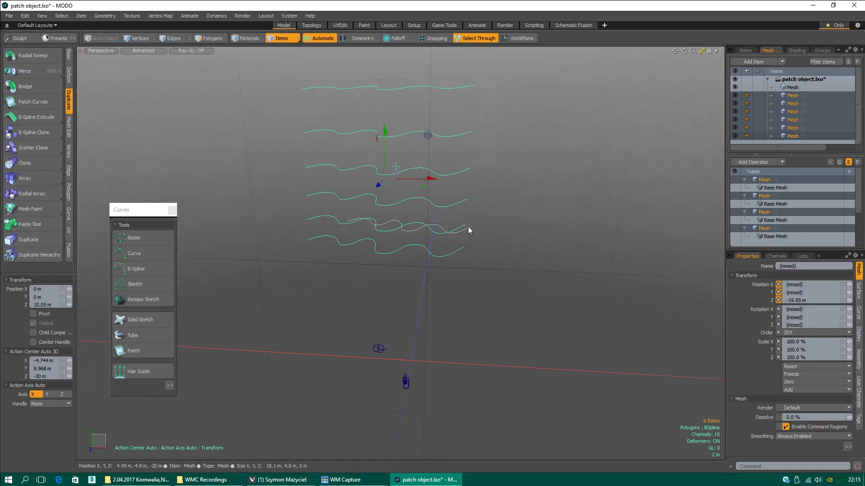
click(468, 229)
key(Delete)
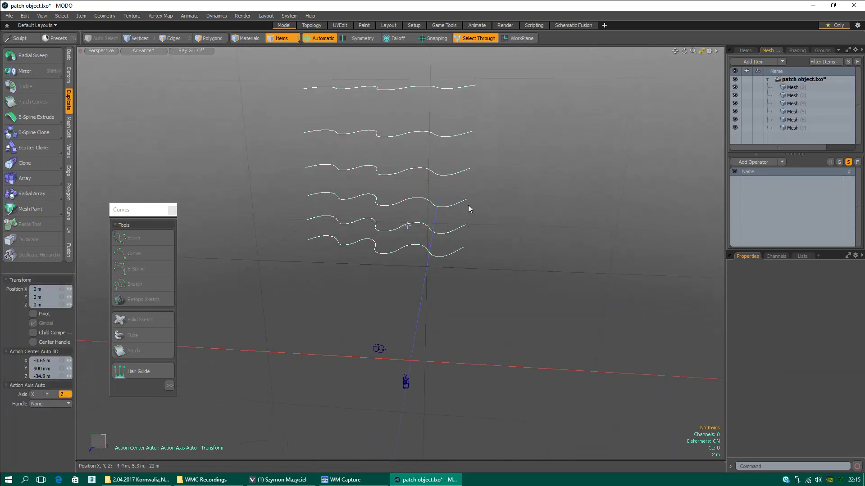
Step: Select all six remaining stacked curves, top to bottom
click(437, 85)
shift+click(439, 134)
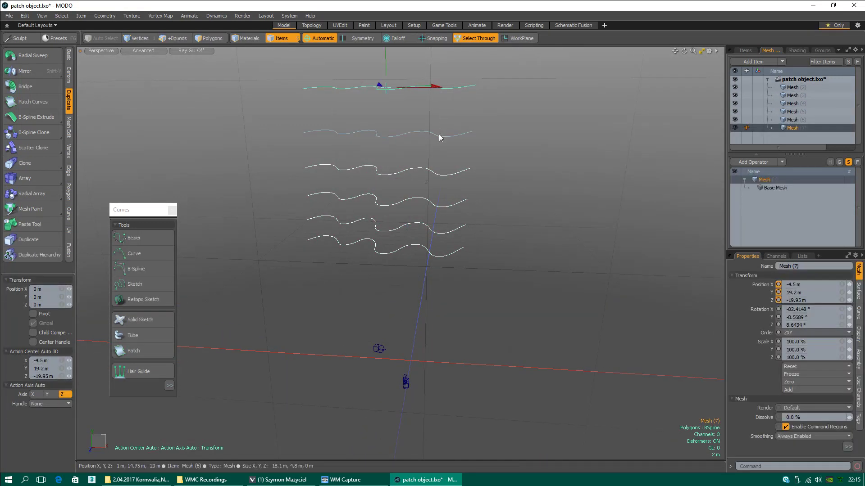
shift+click(434, 174)
shift+click(404, 201)
shift+click(404, 228)
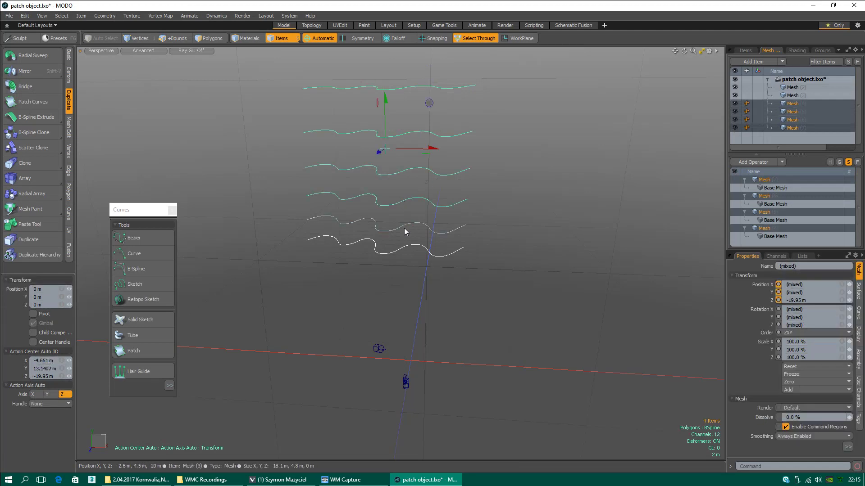
shift+click(393, 254)
alt+drag(390, 178, 422, 156)
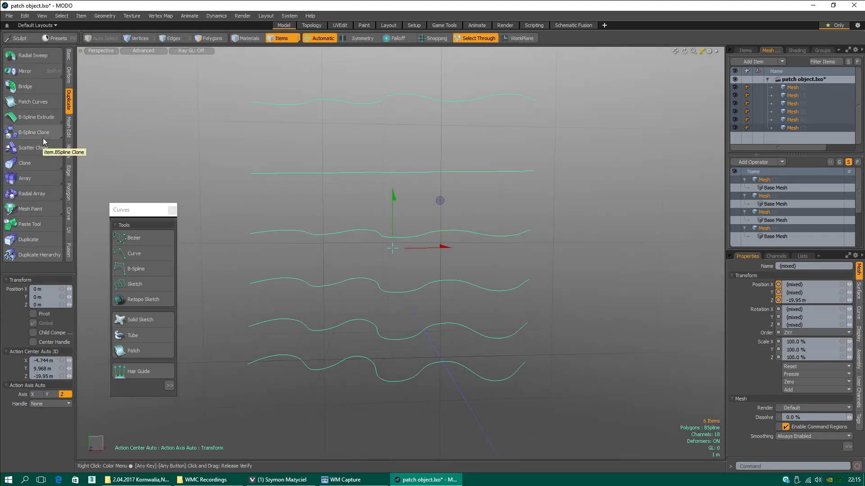
Step: Combine the six selected curve items into one with Merge Meshes from the Items list
right_click(802, 88)
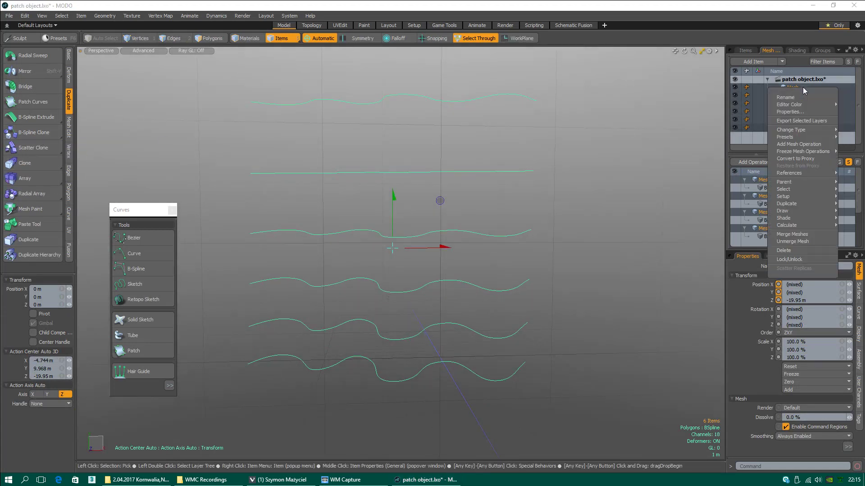
click(807, 232)
click(501, 234)
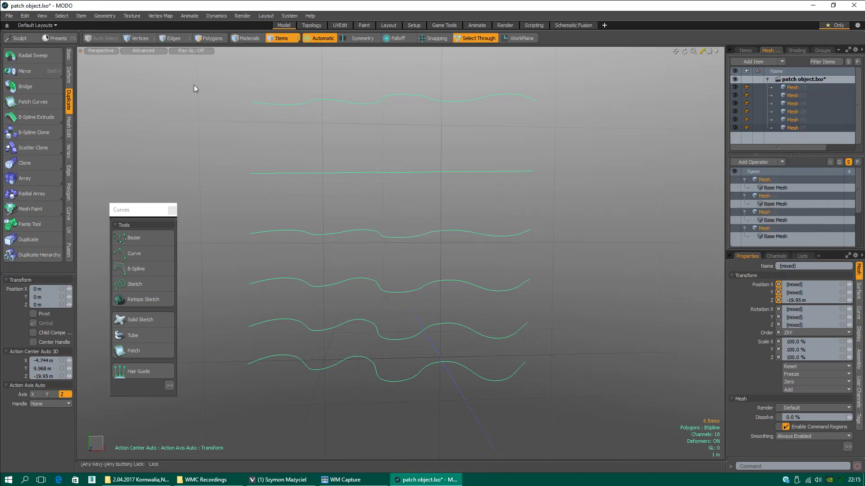
Step: In Vertices mode, connect the six rows' left end points with a vertical curve (Ctrl+P)
key(1)
click(252, 102)
shift+click(251, 173)
shift+click(251, 234)
shift+click(250, 285)
shift+click(249, 326)
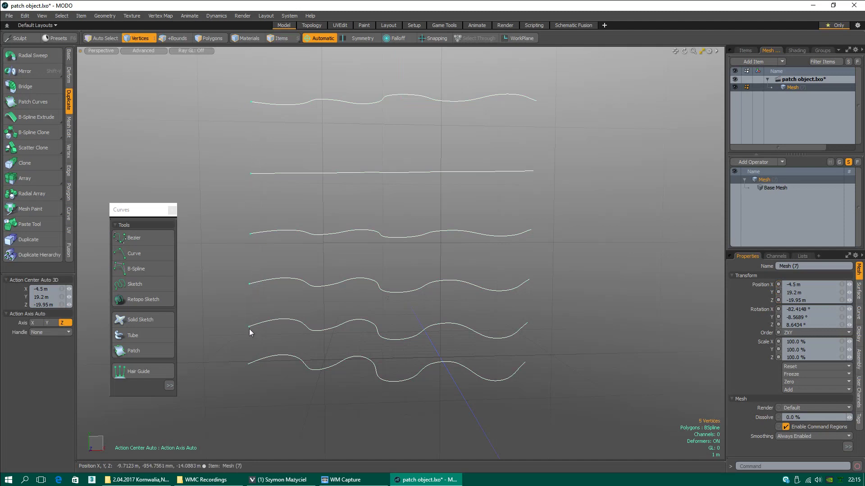
shift+click(248, 365)
key(ctrl+p)
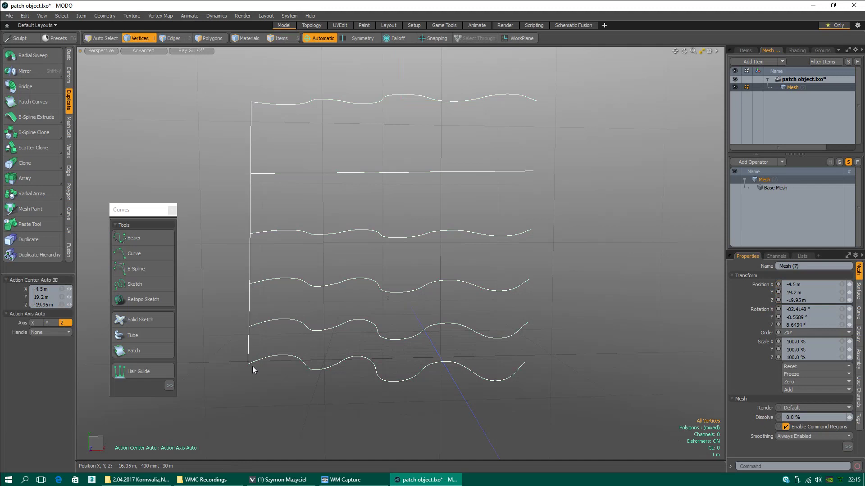
Step: Connect the rows' right end points with a vertical curve and save the scene
click(535, 100)
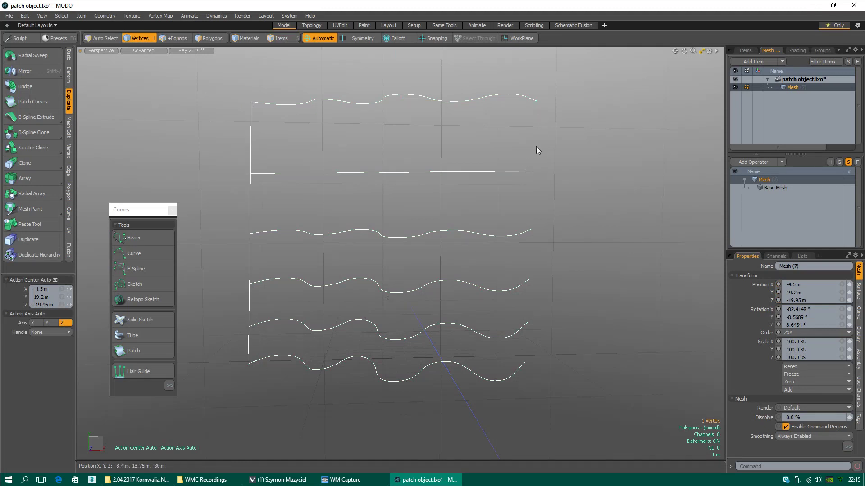
shift+click(534, 171)
shift+click(531, 230)
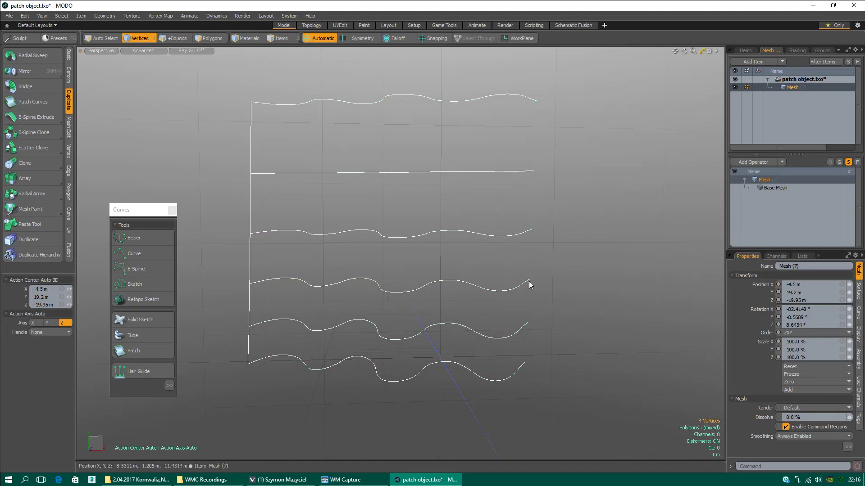
shift+click(528, 323)
shift+click(525, 362)
key(ctrl+p)
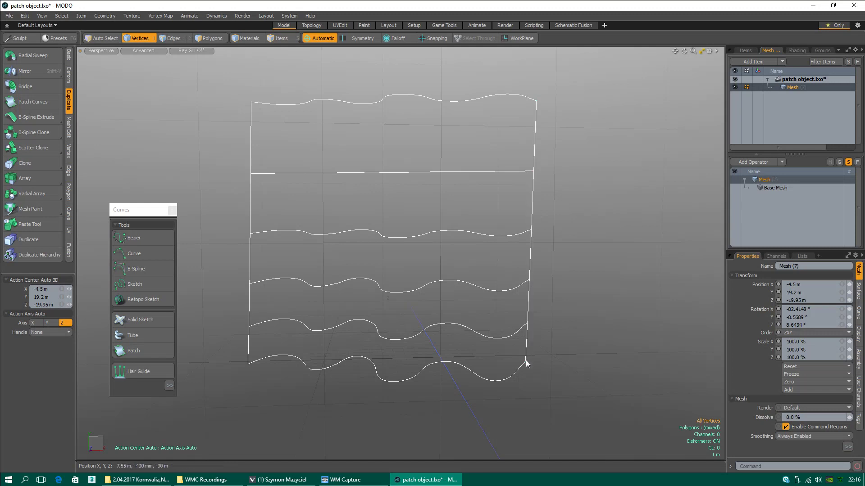
click(9, 16)
click(26, 97)
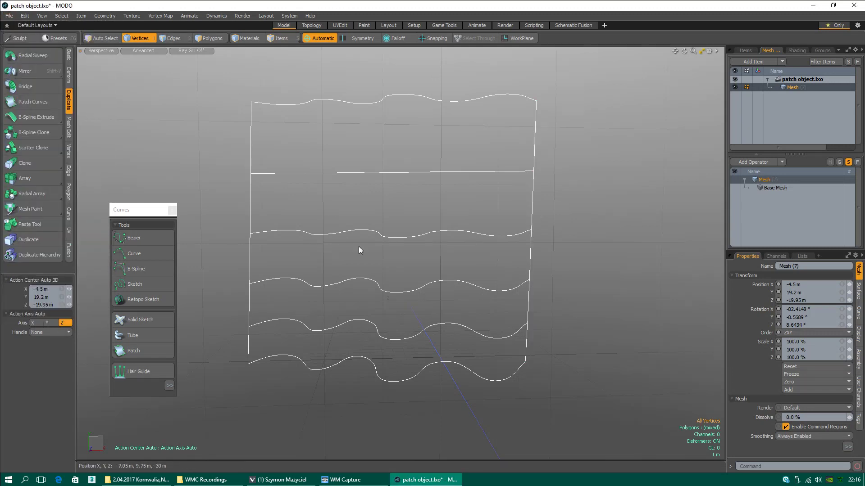
Step: Join mid points on the top, second, fourth and bottom rows with a middle vertical curve
mouse_move(374, 202)
alt+mouse_down()
mouse_move(395, 215)
mouse_move(385, 199)
alt+mouse_up()
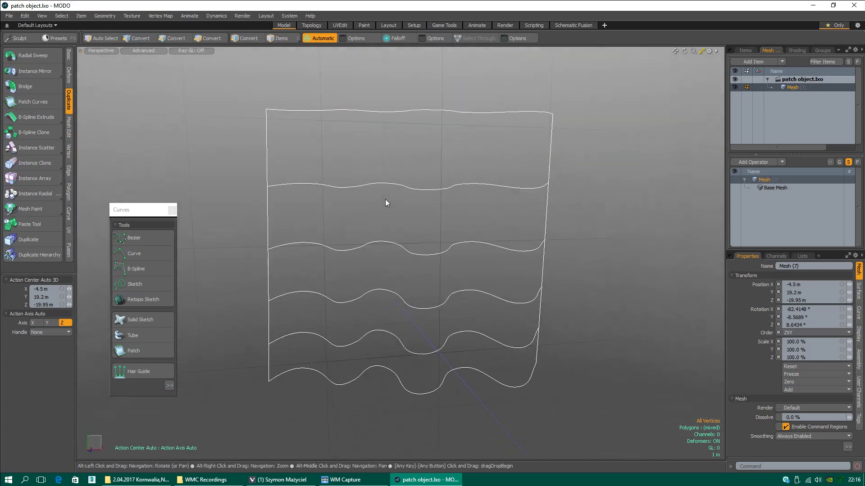
click(403, 112)
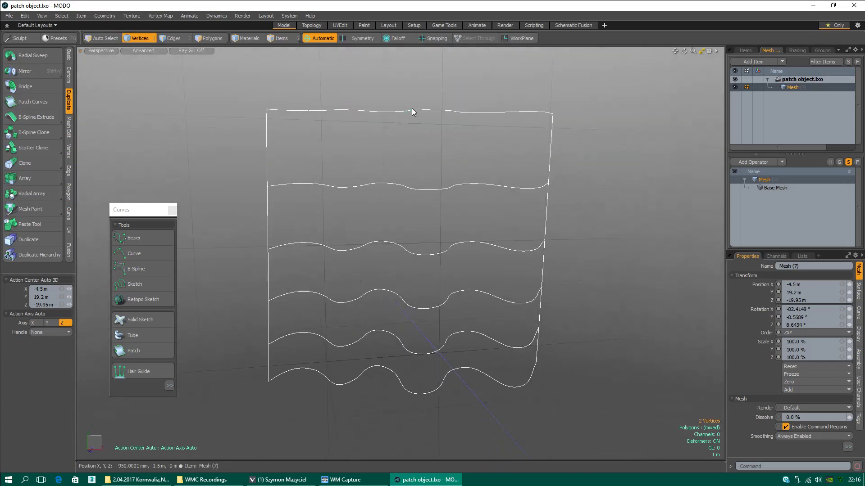
shift+click(404, 187)
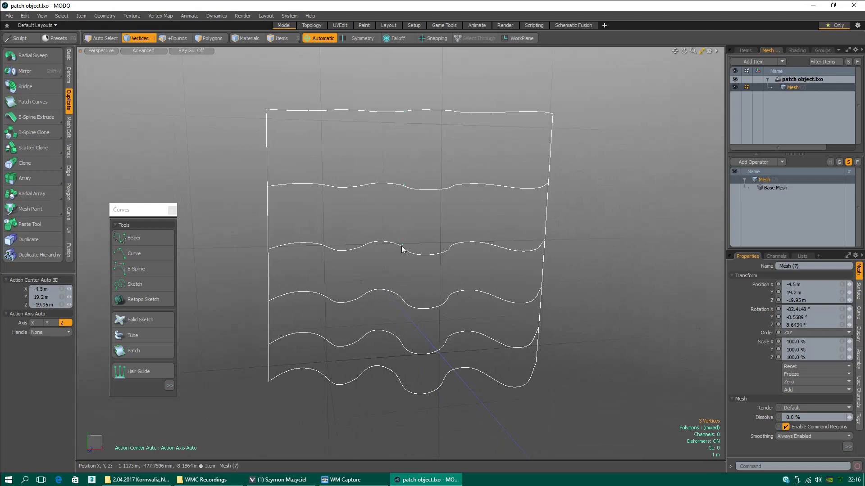
shift+click(401, 295)
shift+click(397, 375)
key(ctrl+p)
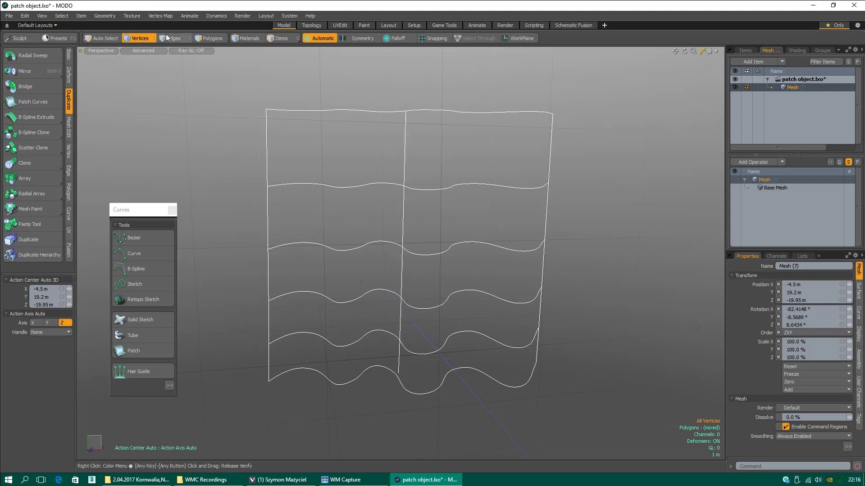
Step: Return to item selection mode and save the scene
click(279, 38)
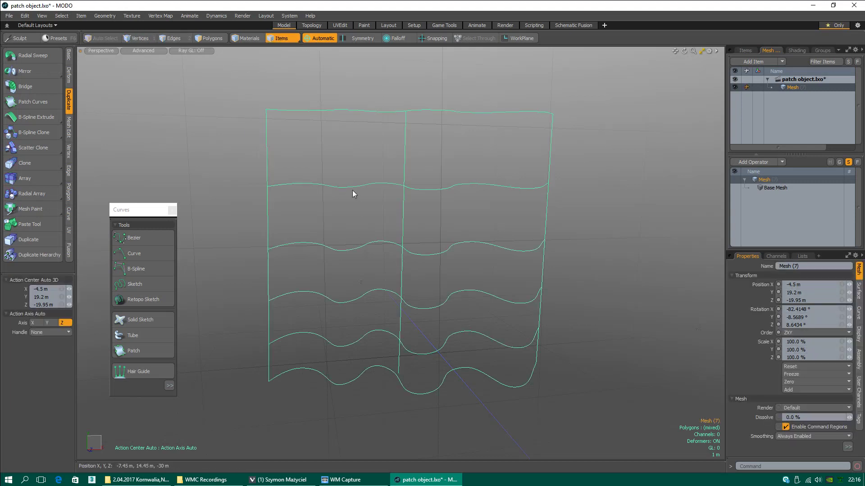
click(9, 17)
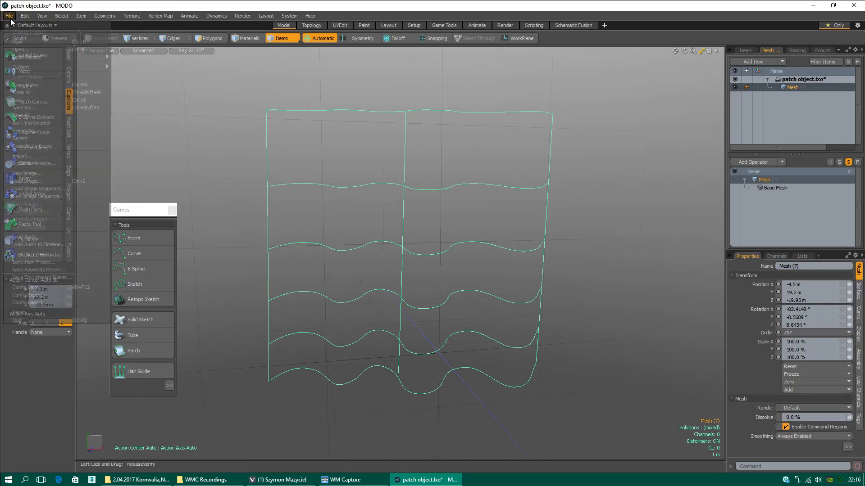
click(20, 100)
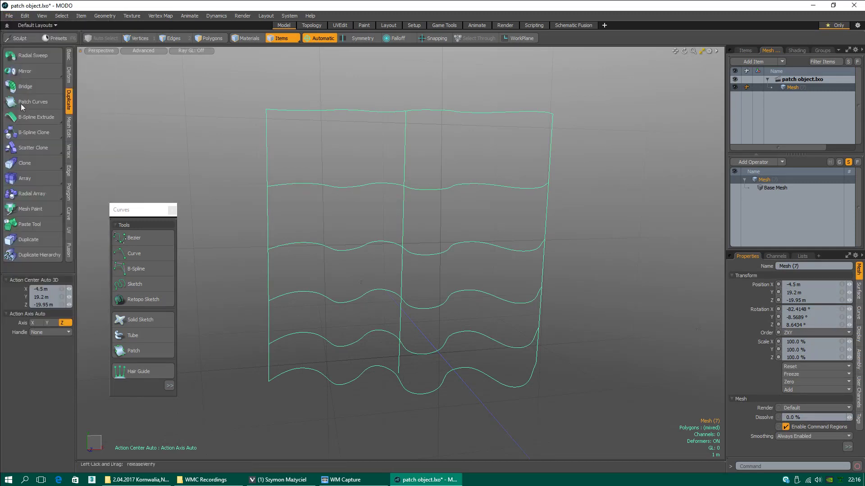
Step: Start the Patch tool from the Curves palette and pick the left edge curve
click(133, 350)
click(307, 112)
click(268, 149)
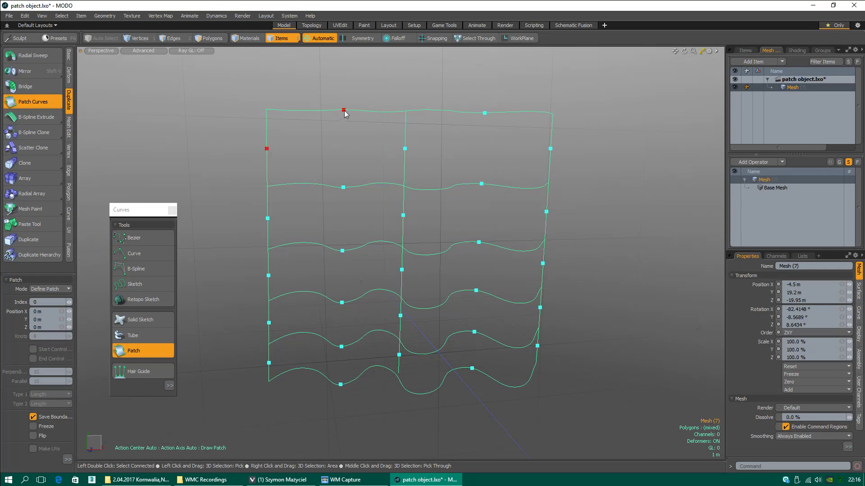
Step: Patch the top-left cell of the curve grid, flipping the normals and then restoring them
click(405, 149)
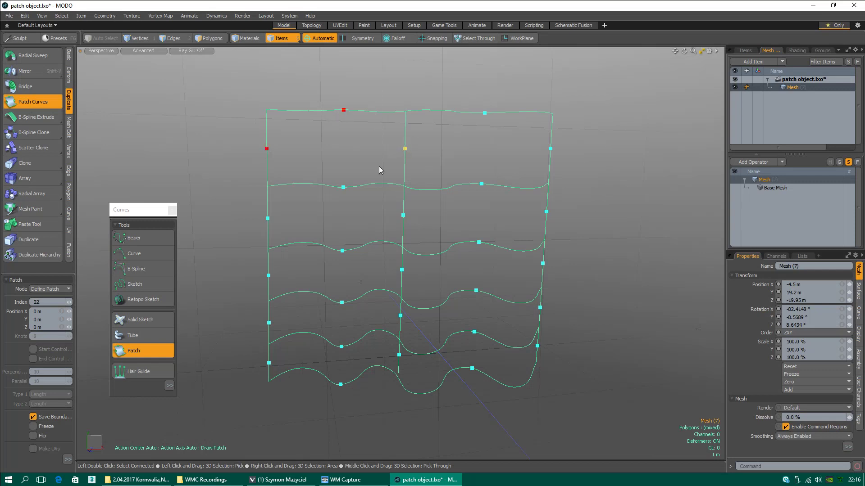
click(343, 188)
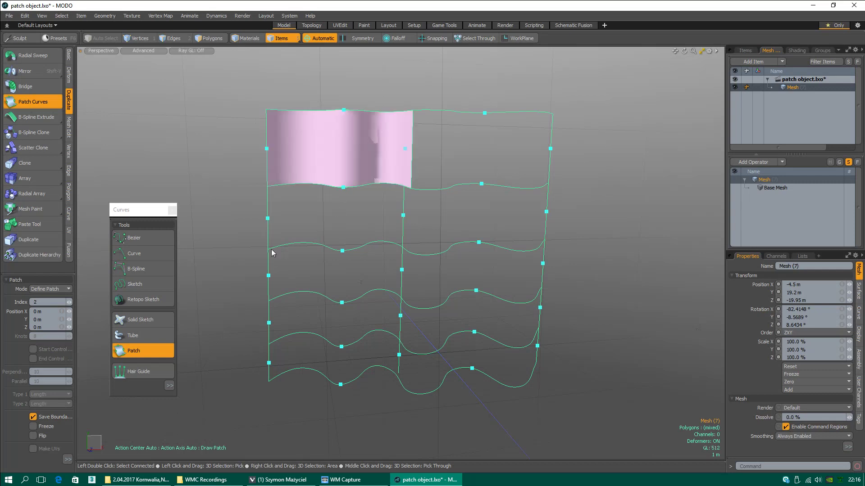
click(42, 436)
click(43, 436)
Step: Fill the second cell down the left column with patch surface
click(133, 351)
click(132, 351)
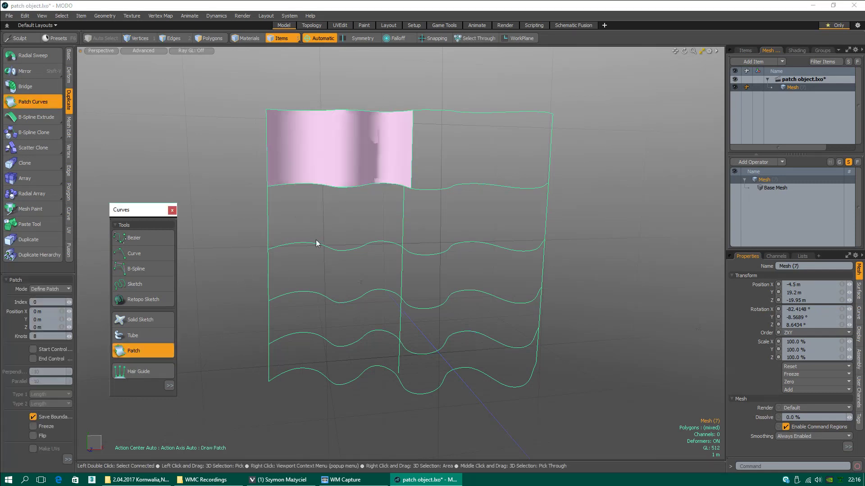
click(342, 187)
click(343, 187)
click(342, 251)
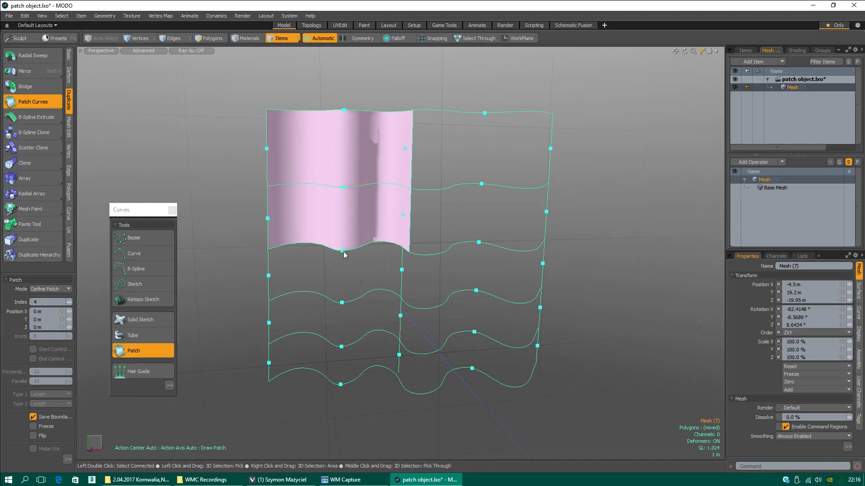
Step: Fill the third cell down the left column with patch surface
click(131, 347)
click(130, 350)
click(315, 293)
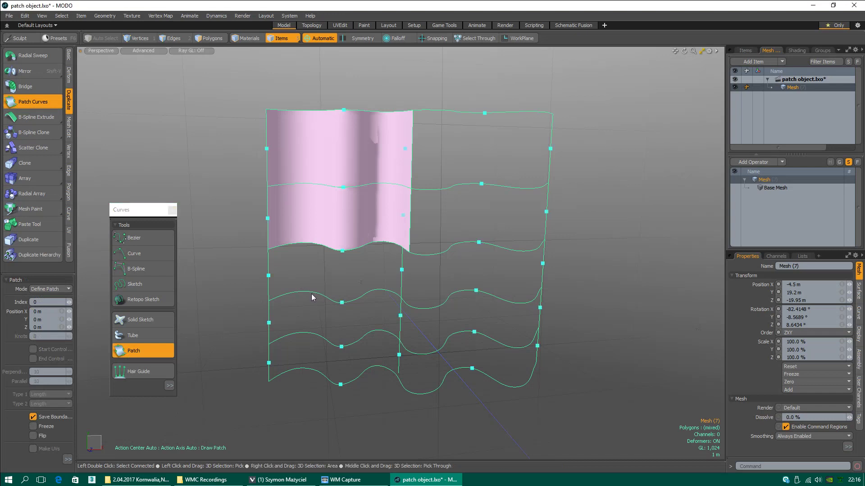
click(270, 275)
click(342, 251)
click(342, 303)
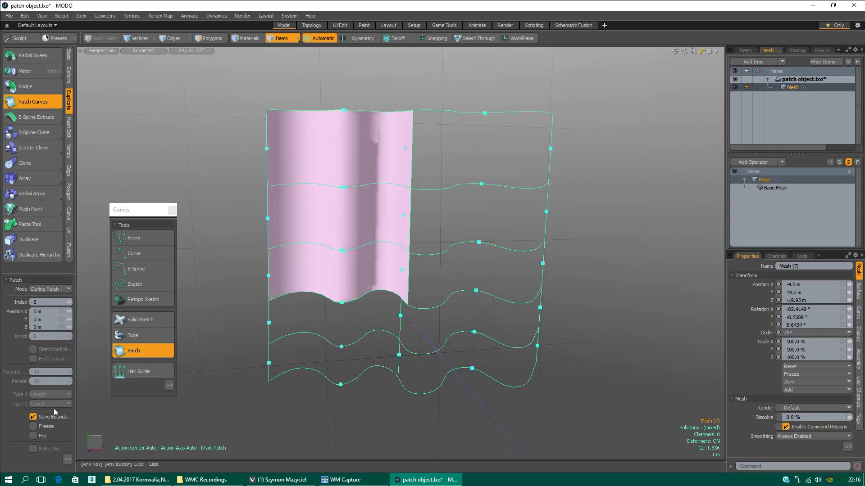
Step: Fill the fourth cell down the left column with patch surface
click(141, 350)
click(140, 351)
click(330, 344)
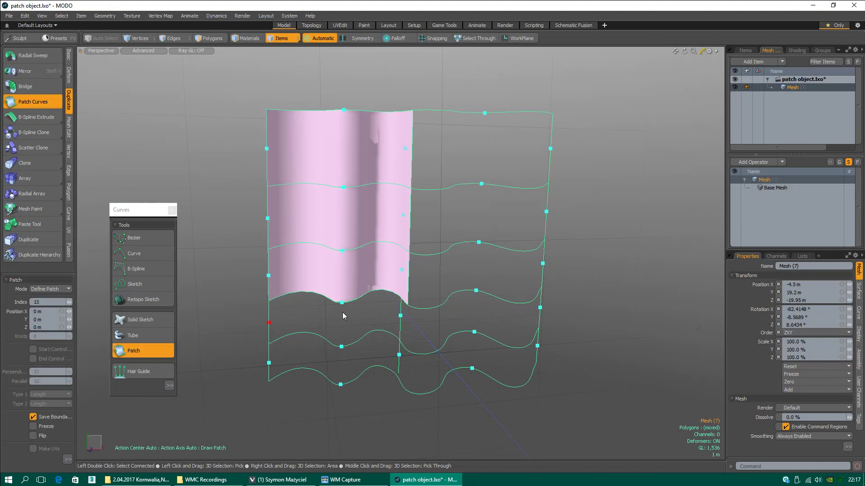
click(341, 349)
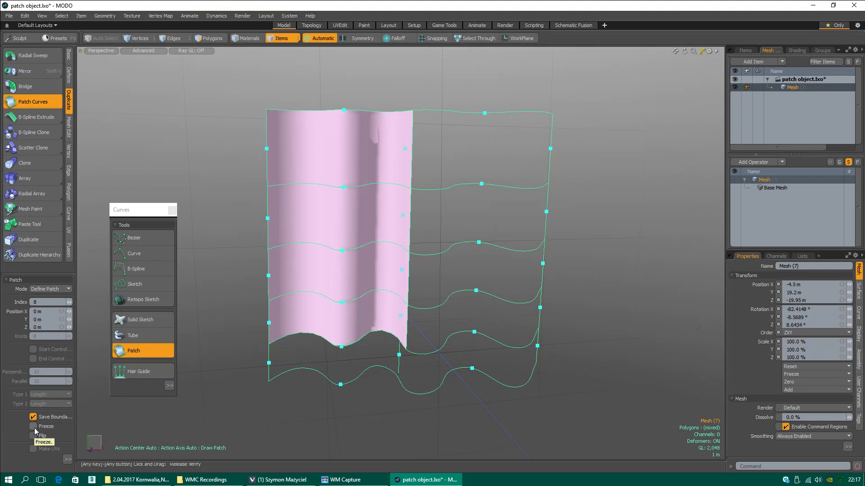
Step: Fill the bottom cell of the left column down to the bottom curve
click(141, 354)
click(141, 352)
click(343, 346)
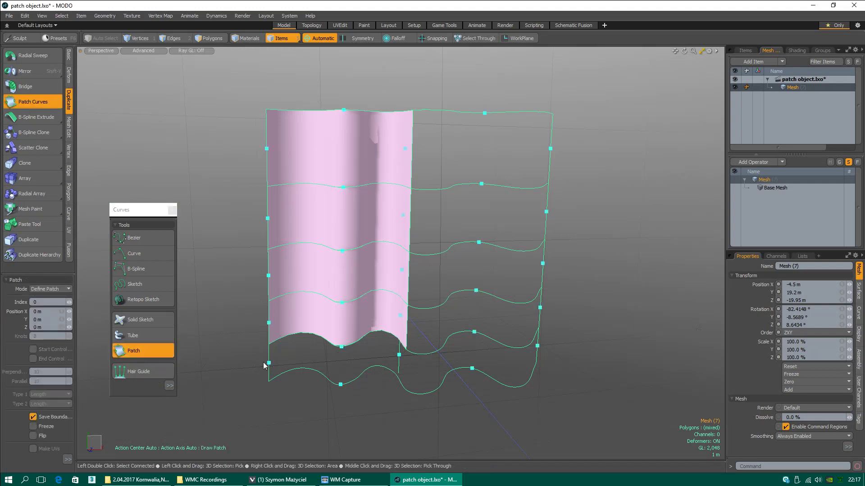
click(268, 362)
click(341, 347)
click(341, 384)
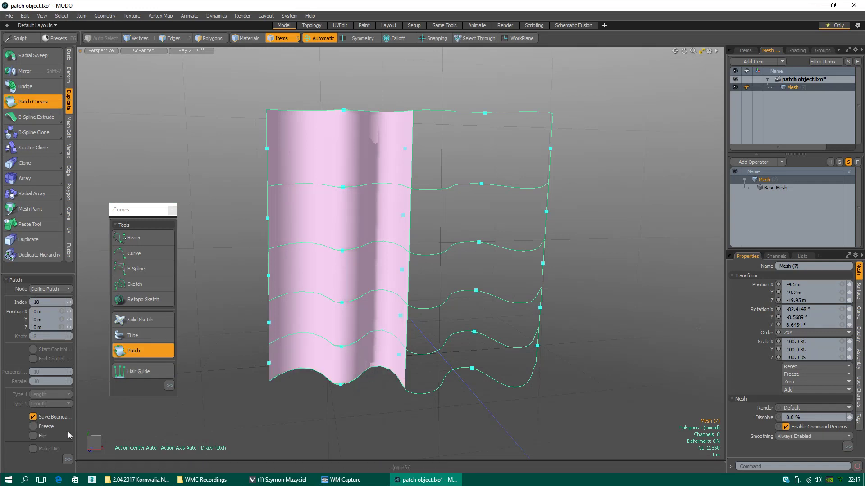
click(148, 348)
click(147, 349)
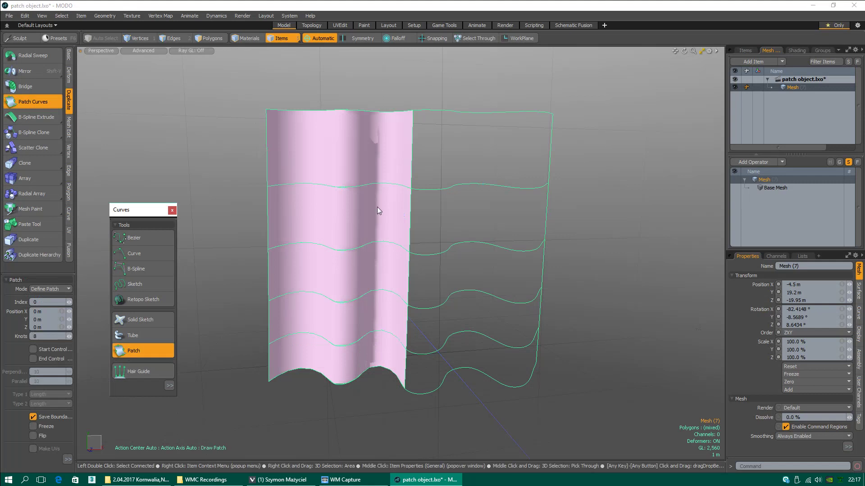
Step: Patch the top-right cell of the curve grid from its four corner knots
click(481, 112)
click(405, 149)
click(484, 113)
click(550, 149)
click(480, 185)
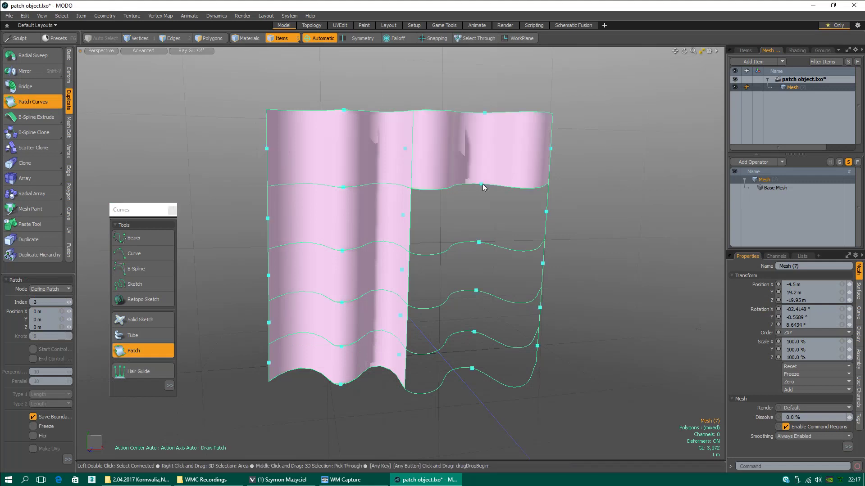
alt+drag(491, 177, 488, 158)
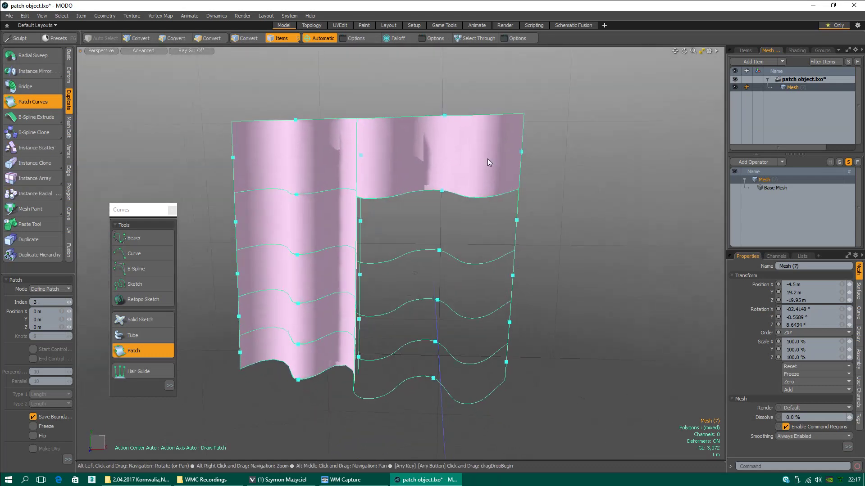
Step: Fill the second cell of the right column with patch surface
click(144, 350)
click(141, 349)
click(455, 258)
click(362, 220)
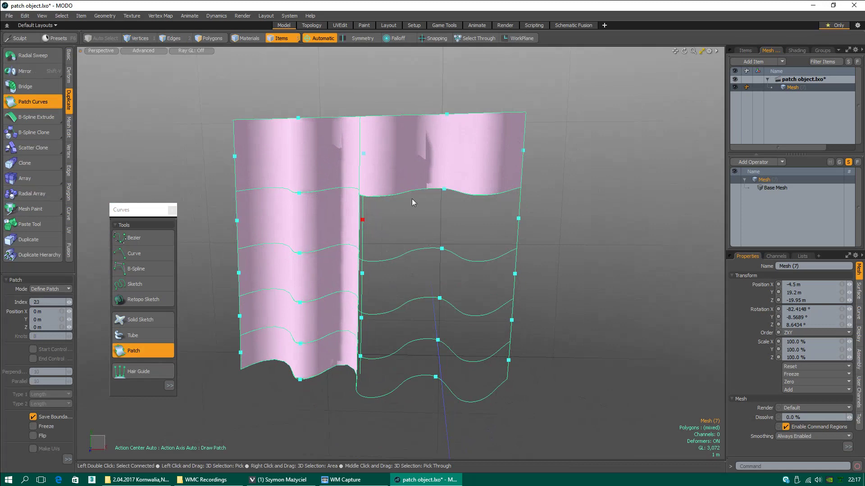
click(444, 189)
click(517, 219)
click(442, 248)
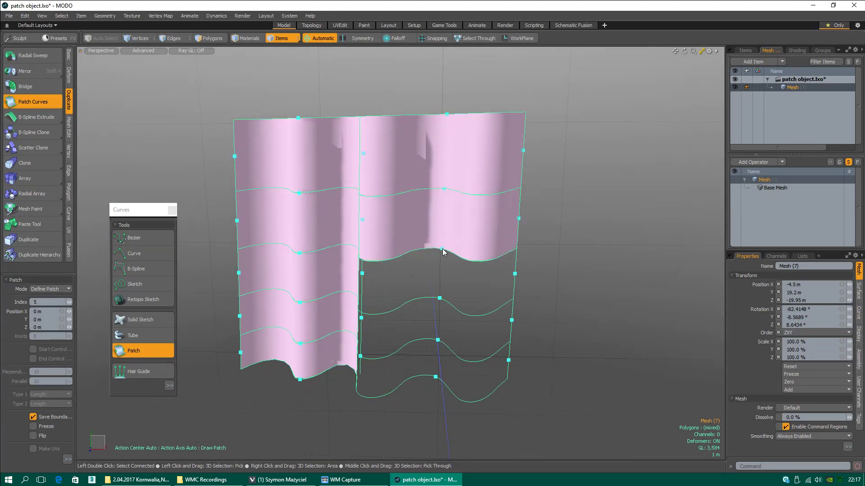
alt+drag(276, 266, 419, 255)
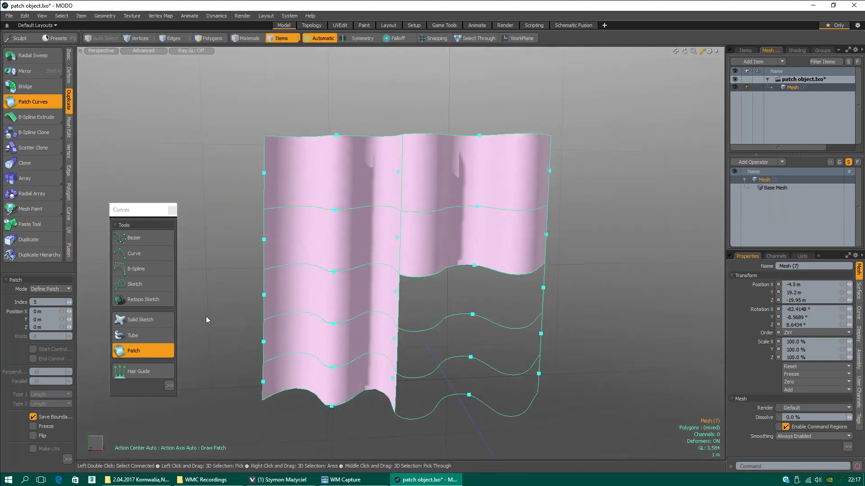
Step: Fill the third cell of the right column with patch surface
click(136, 352)
click(137, 351)
click(468, 316)
click(395, 292)
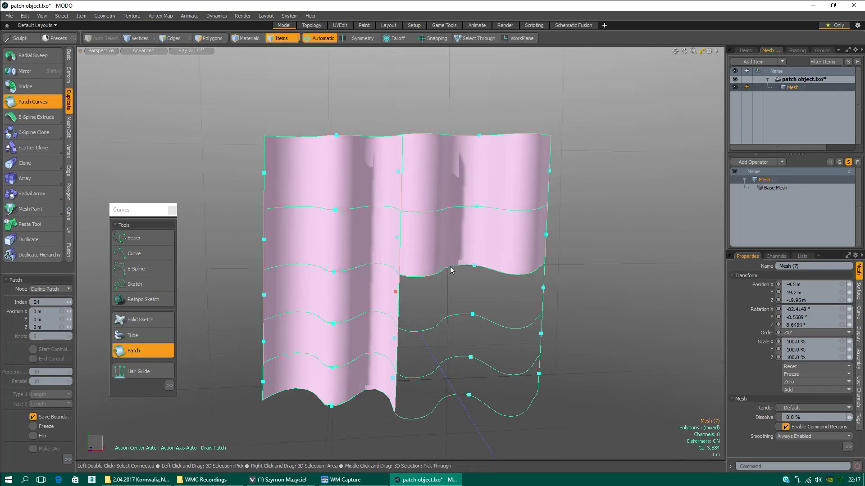
click(474, 265)
click(544, 287)
click(471, 315)
alt+drag(454, 352, 474, 336)
Step: Fill the fourth and final bottom-right cells of the right column
click(134, 351)
click(134, 351)
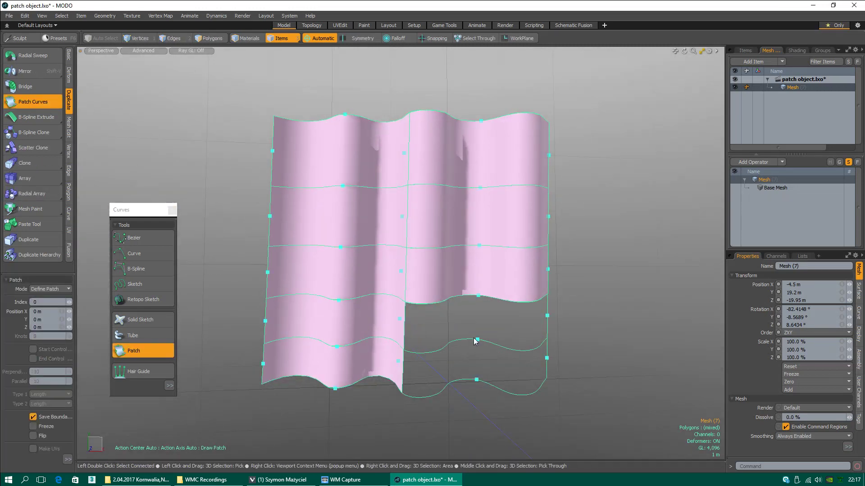
click(400, 318)
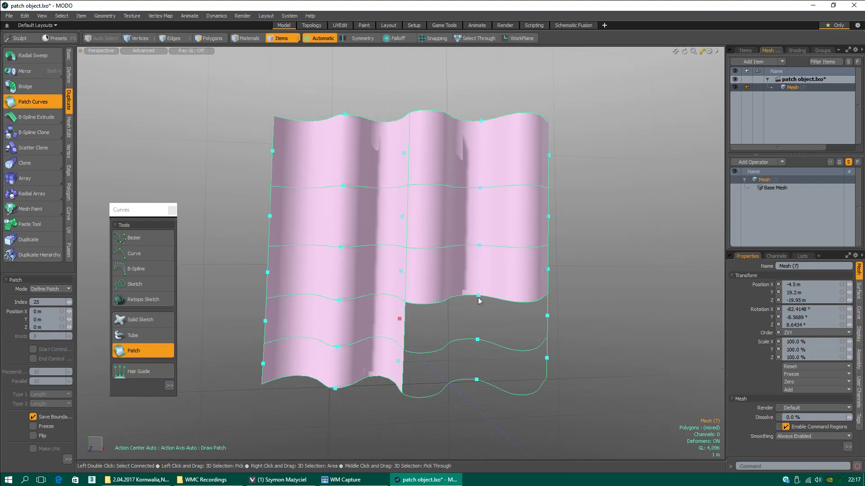
click(479, 298)
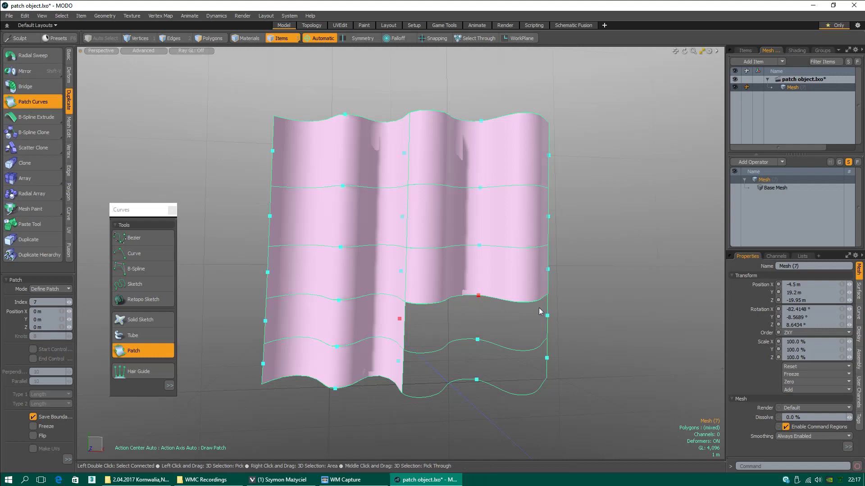
click(478, 340)
click(148, 354)
click(137, 353)
click(476, 382)
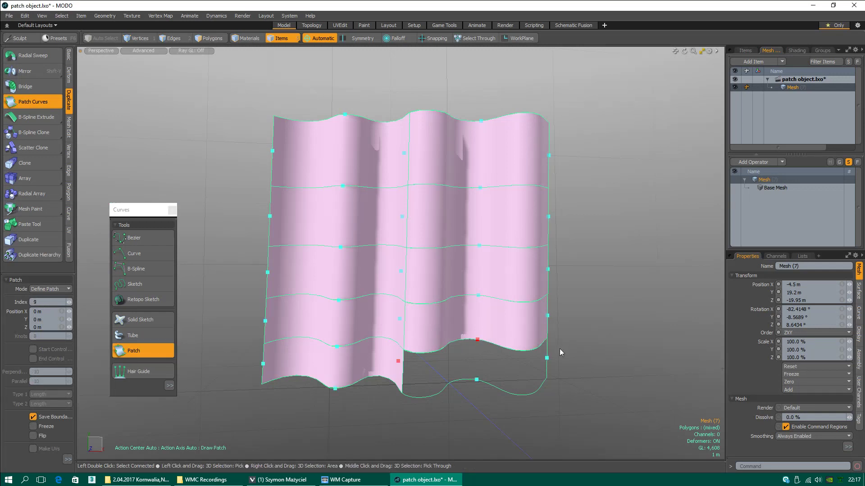
click(477, 381)
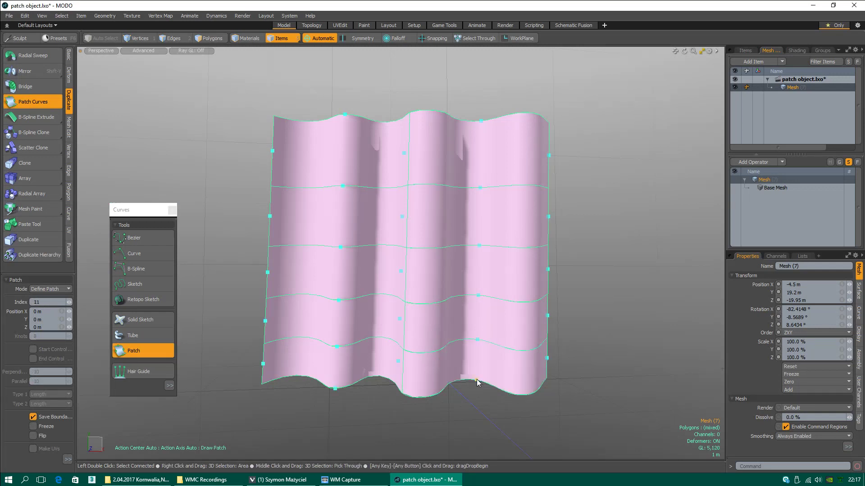
alt+drag(444, 311, 463, 281)
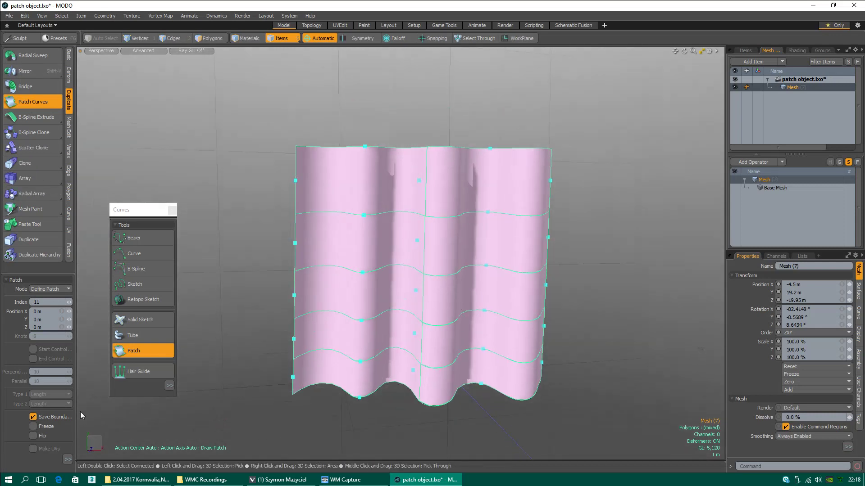
Step: Test the Freeze option on and off, then turn the Patch tool off
click(34, 426)
alt+drag(428, 320, 518, 332)
click(34, 426)
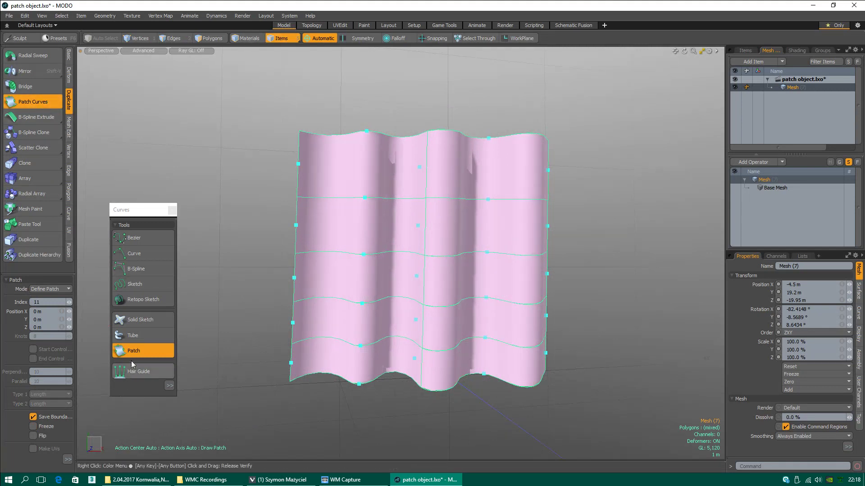
click(153, 351)
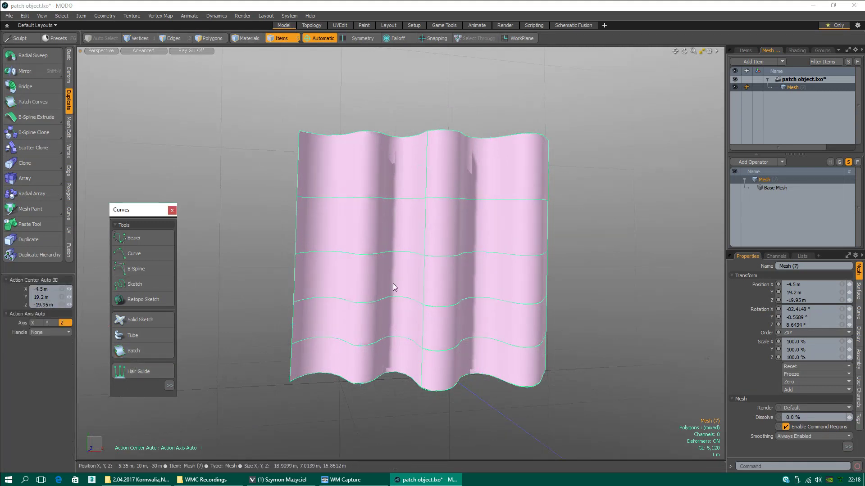
Step: Switch to Vertices mode and choose Soft Selection Move from the Deform tools
key(w)
mouse_move(454, 196)
alt+mouse_down()
mouse_move(453, 217)
mouse_move(445, 196)
alt+mouse_up()
click(136, 39)
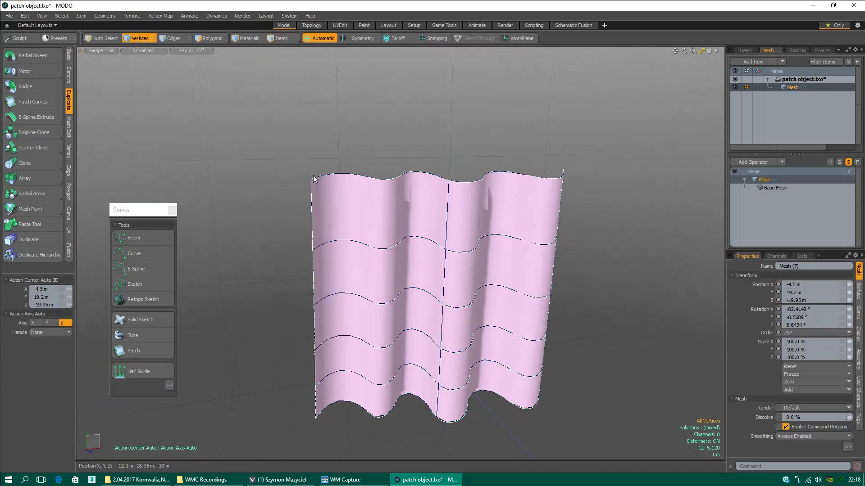
alt+drag(350, 200, 378, 309)
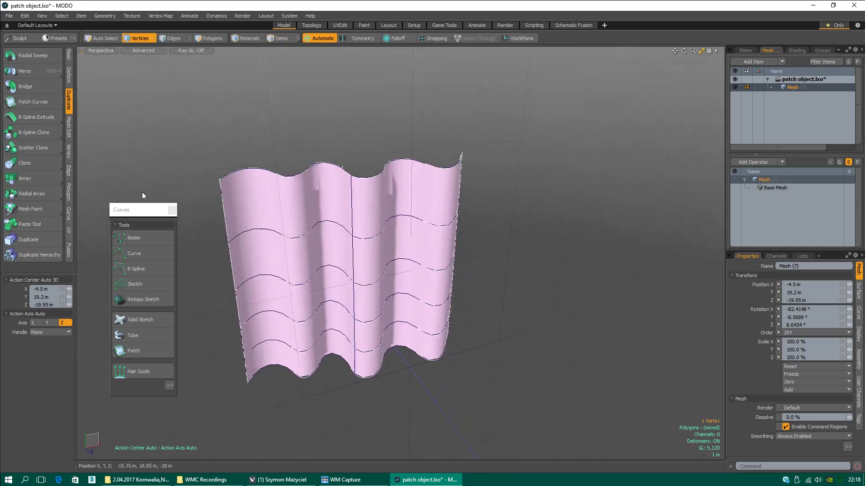
click(70, 79)
click(44, 123)
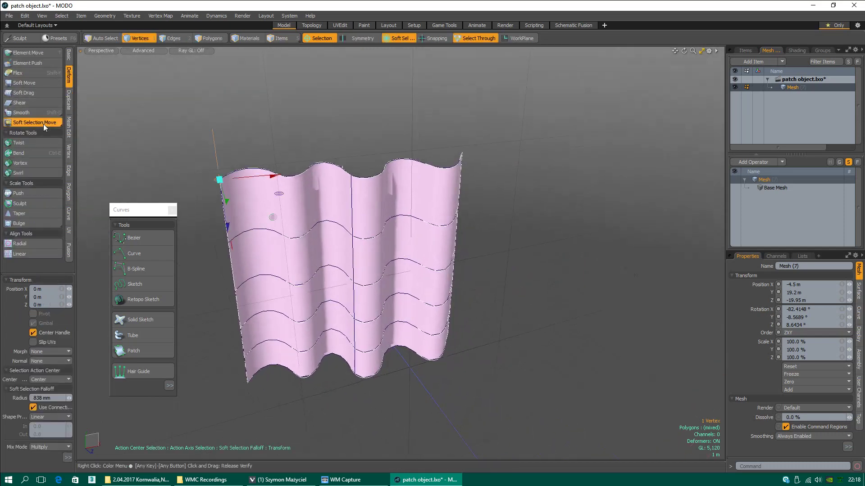
Step: Drag left-edge vertices with soft falloff, setting one back to 450 mm along X
mouse_move(219, 201)
mouse_down()
mouse_move(325, 206)
mouse_move(308, 198)
mouse_move(317, 190)
mouse_move(296, 175)
mouse_move(304, 182)
mouse_move(317, 174)
mouse_move(306, 176)
mouse_up()
alt+drag(327, 213, 255, 191)
click(235, 185)
alt+drag(313, 254, 310, 359)
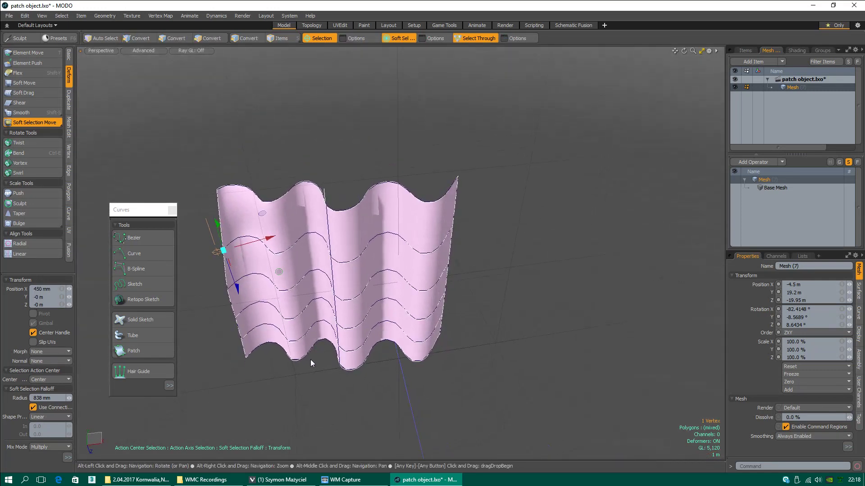
Step: Set the soft radius to 1.83 m and move the bottom-left corner −150 mm along X
click(246, 358)
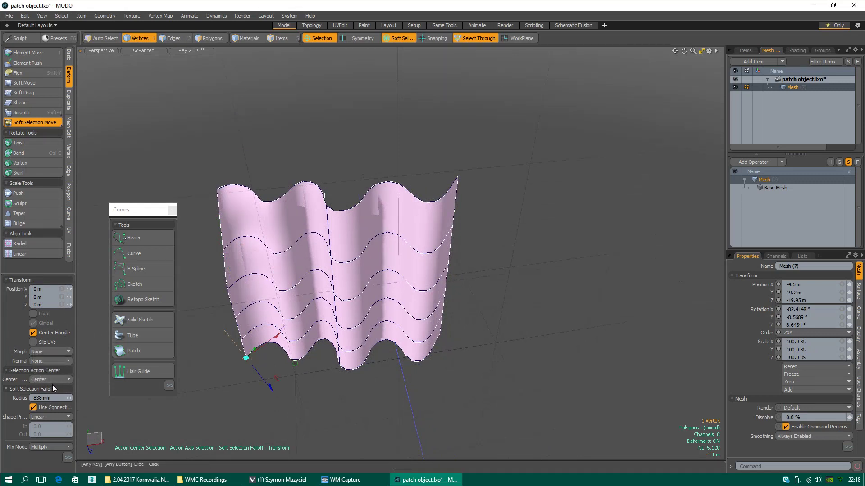
click(71, 399)
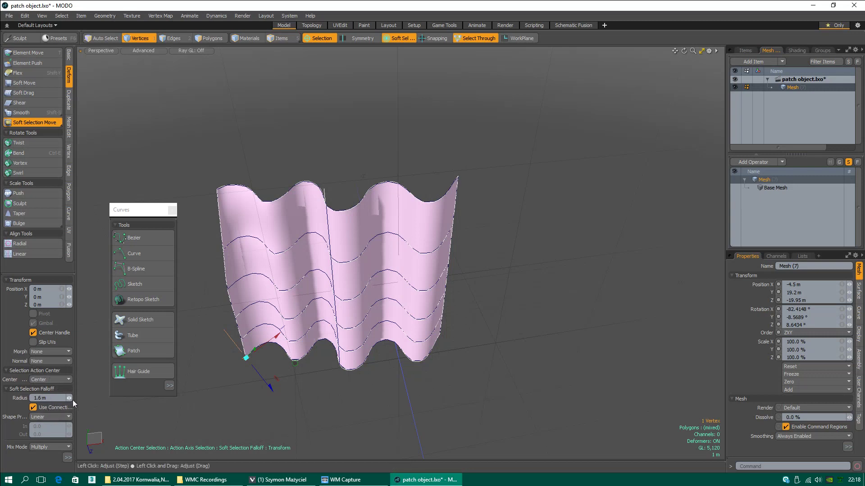
mouse_move(263, 350)
mouse_down()
mouse_move(255, 356)
mouse_move(268, 347)
mouse_up()
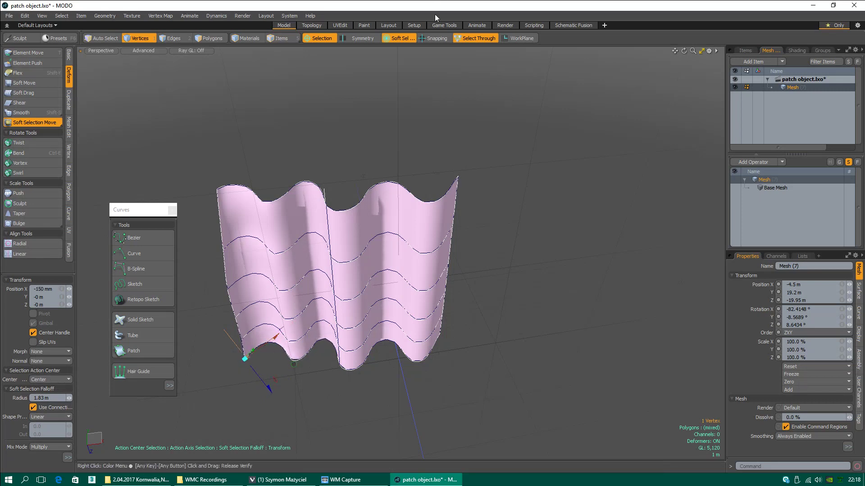
alt+drag(426, 82, 373, 154)
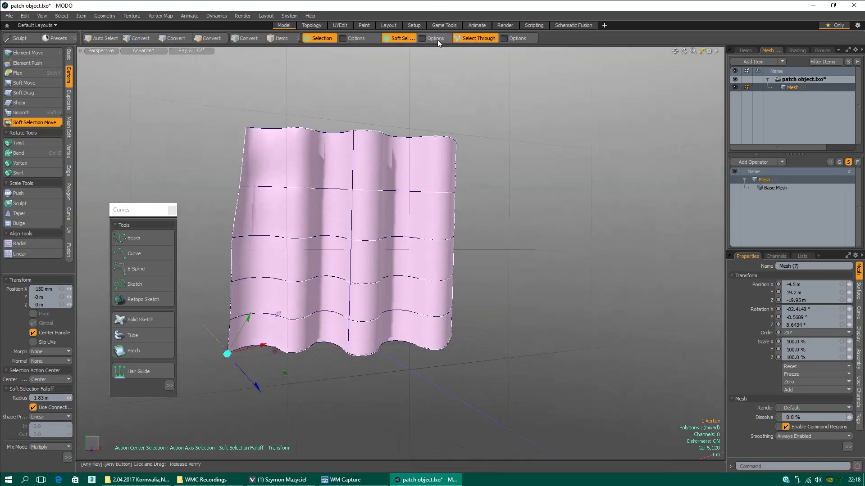
Step: Switch to a Cylinder falloff and move a curtain vertex along X
ctrl+click(436, 39)
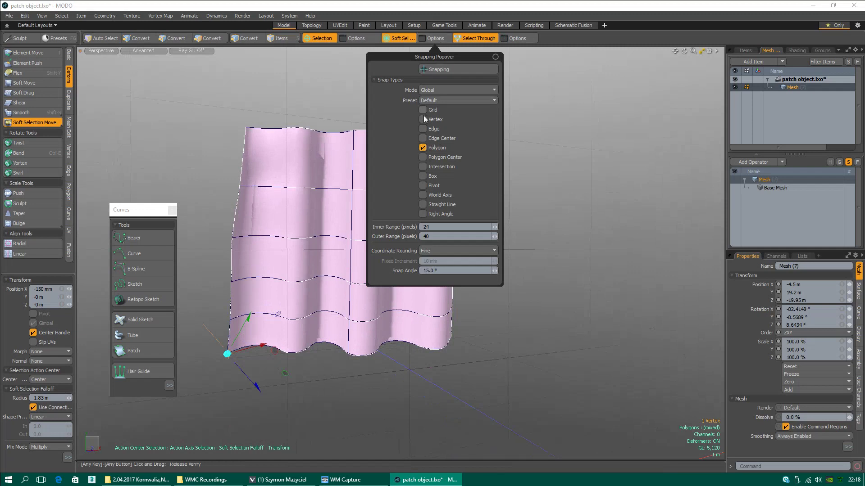
click(397, 38)
click(398, 39)
click(399, 39)
click(400, 64)
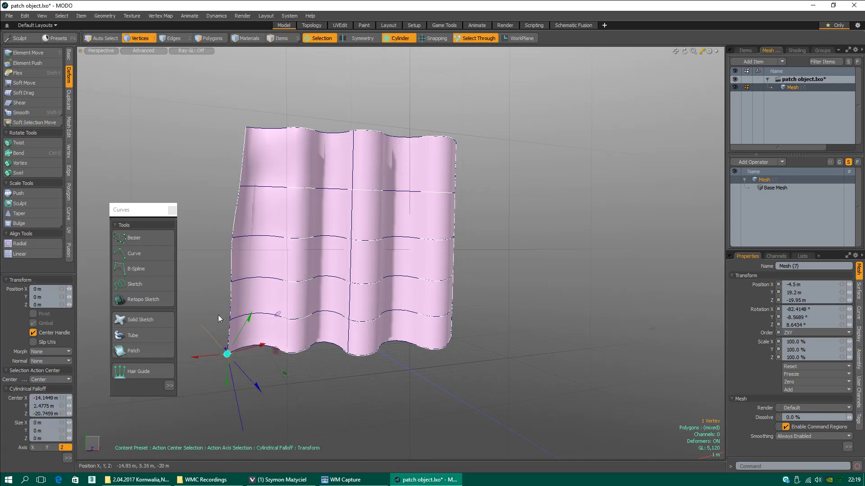
click(233, 283)
mouse_move(240, 283)
mouse_down()
mouse_move(260, 282)
mouse_move(237, 283)
mouse_up()
Step: Select the top-right corner vertex and nudge it right with an Airbrush falloff
click(453, 191)
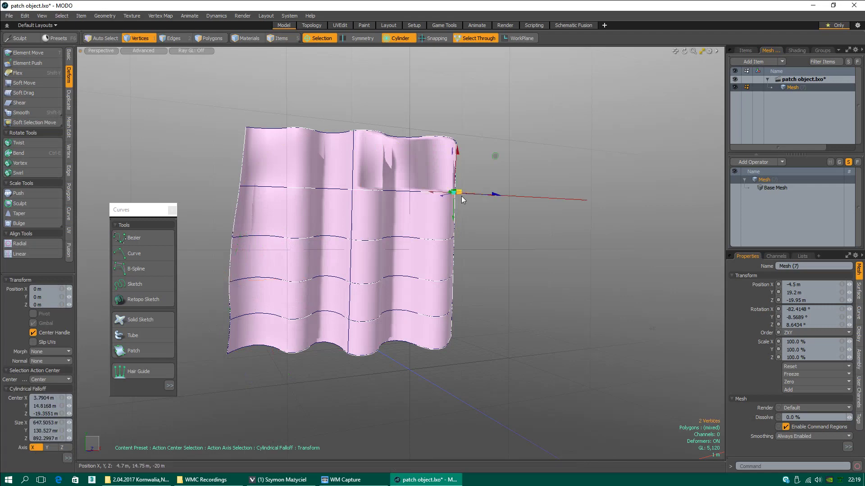
alt+drag(486, 184, 465, 162)
click(451, 162)
click(399, 38)
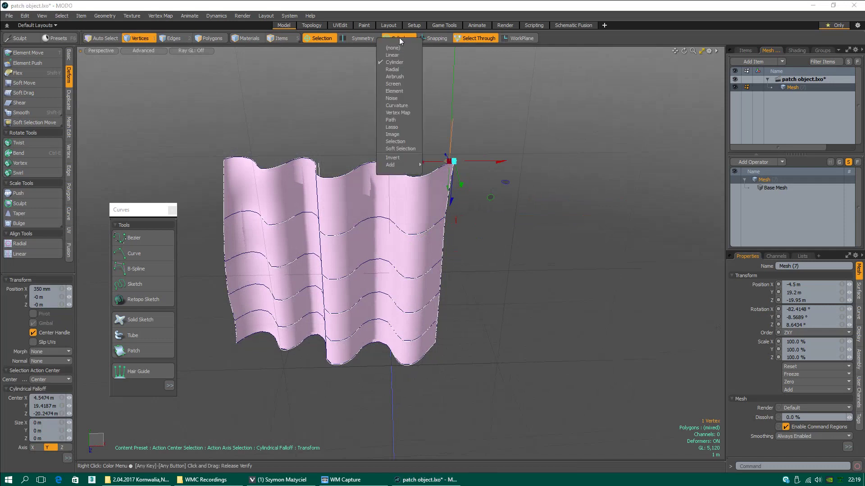
click(402, 77)
drag(461, 162, 477, 160)
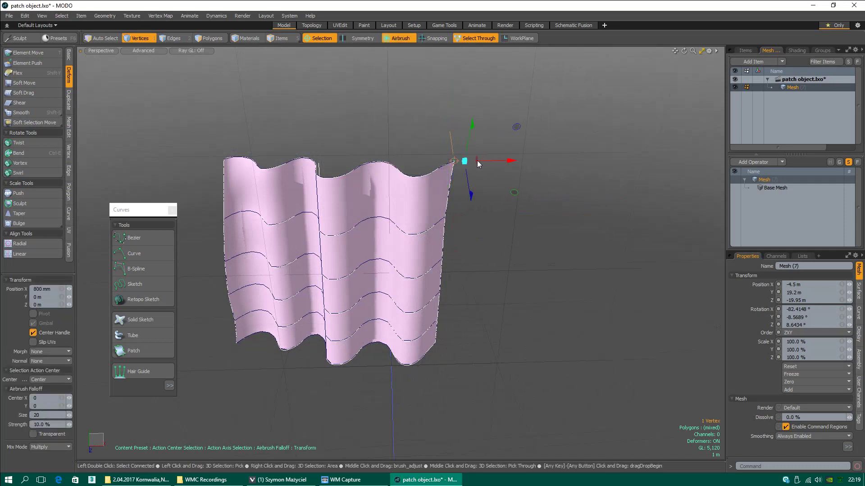
Step: Switch to Soft Selection falloff and shift the lower-right corner 550 mm along X
click(393, 38)
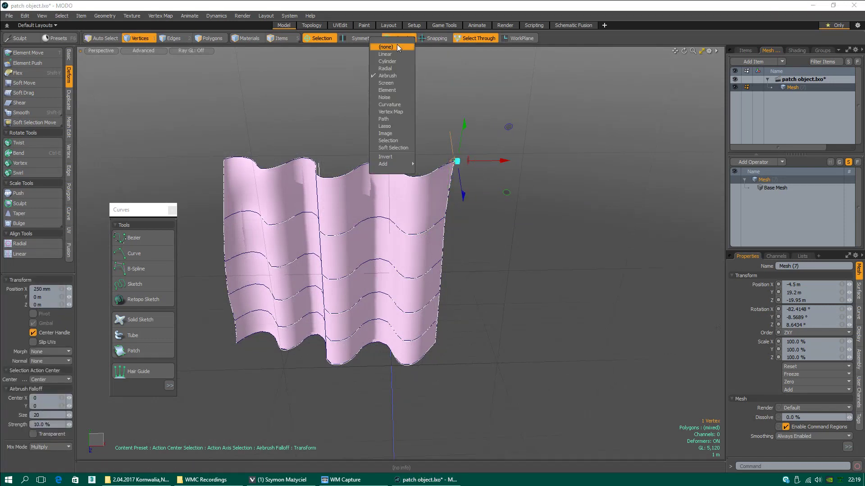
click(403, 147)
drag(491, 171, 440, 259)
click(441, 335)
drag(459, 334, 432, 323)
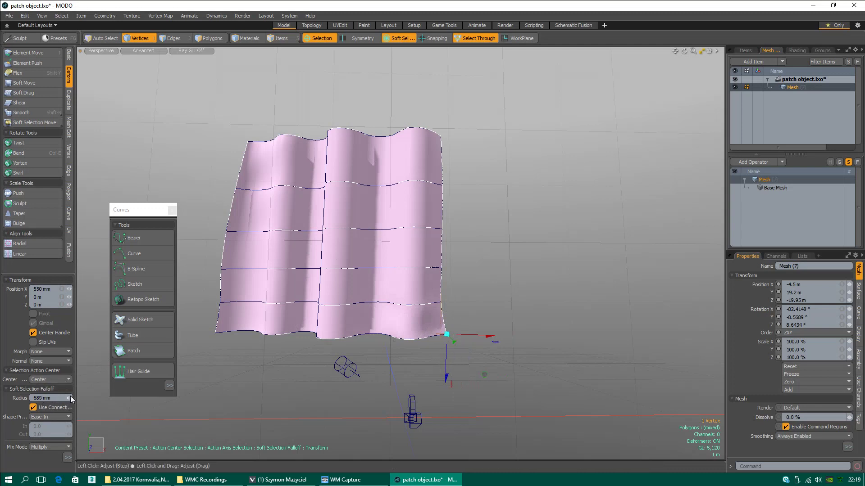
Step: Widen the soft selection radius to 4.91 m and pull the corner cloth right
drag(73, 395, 70, 396)
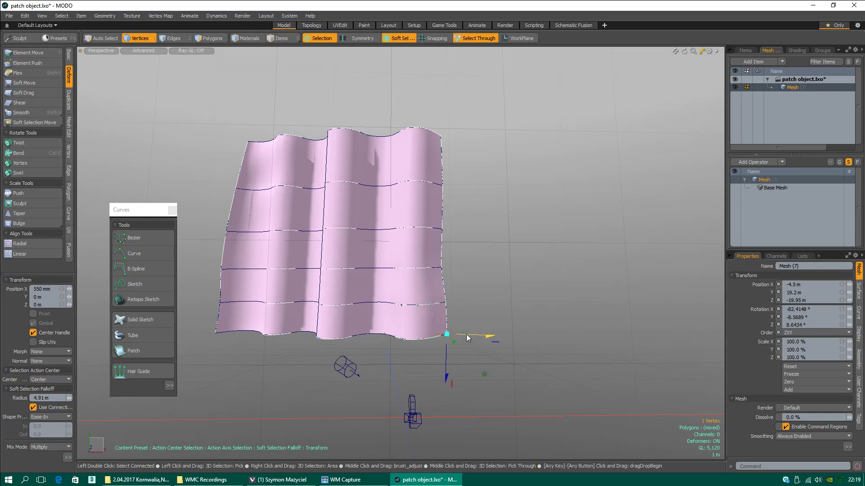
drag(466, 334, 470, 339)
alt+drag(387, 345, 226, 354)
click(334, 158)
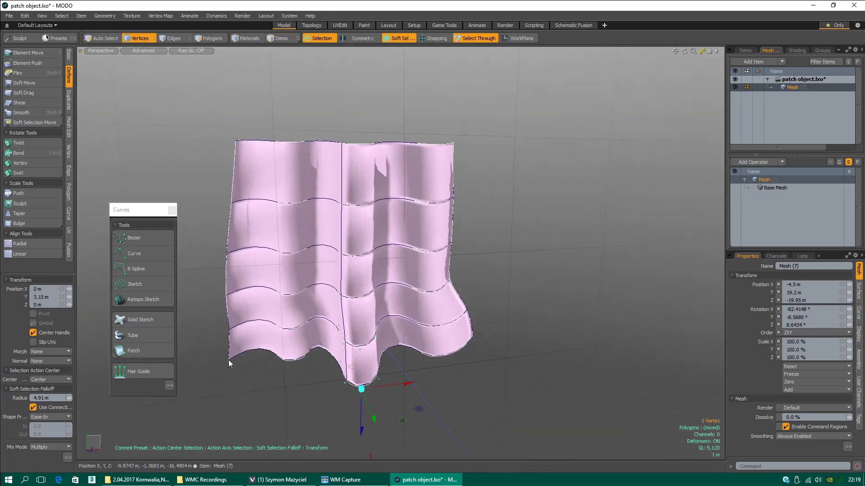
Step: Reshape the left edge: bend the top-left inward, bulge the middle, flare the bottom-left outward
click(235, 140)
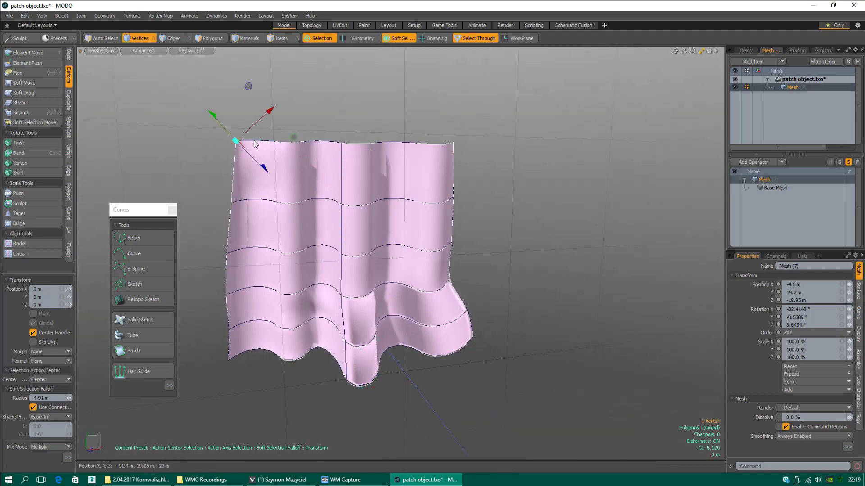
drag(236, 141, 258, 143)
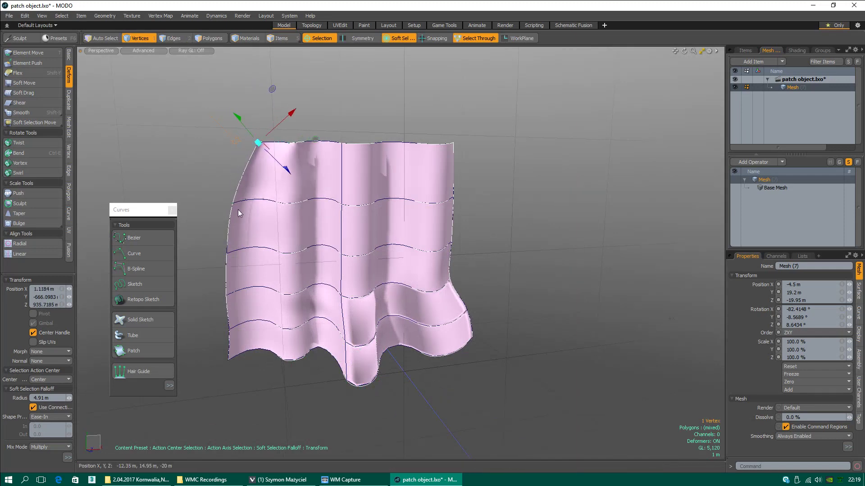
click(228, 253)
drag(252, 264, 289, 283)
click(221, 347)
drag(245, 344, 227, 346)
Step: Pull the curtain's top-right corner vertex to the left
click(468, 340)
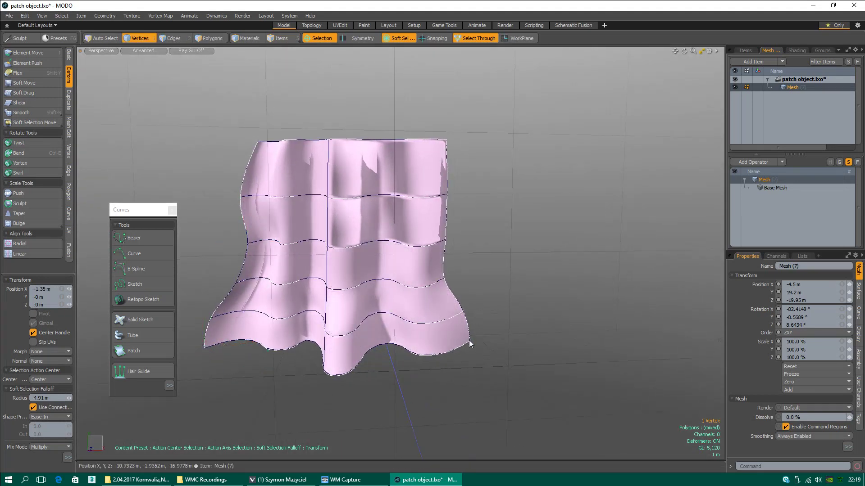
click(446, 139)
drag(468, 142, 457, 142)
click(147, 51)
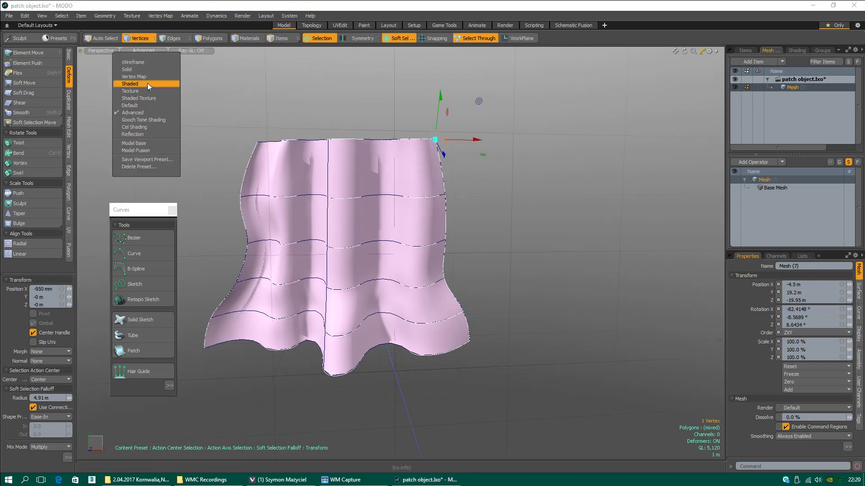
Step: Use the Default viewport style and drag a right-edge vertex inward into deeper folds
click(145, 104)
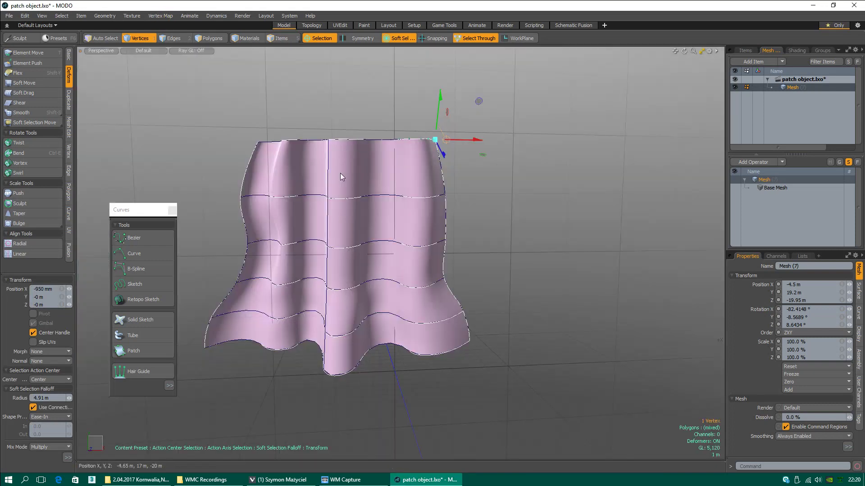
alt+drag(340, 175, 363, 199)
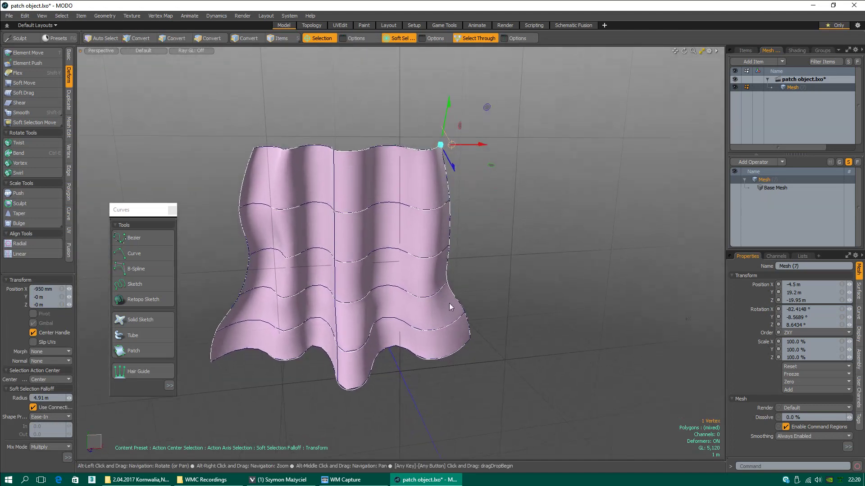
click(471, 338)
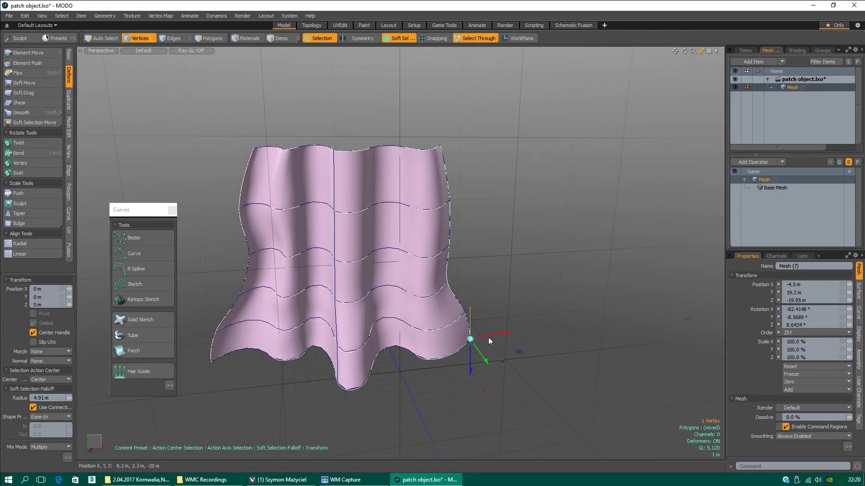
click(449, 201)
drag(472, 200, 461, 322)
click(253, 223)
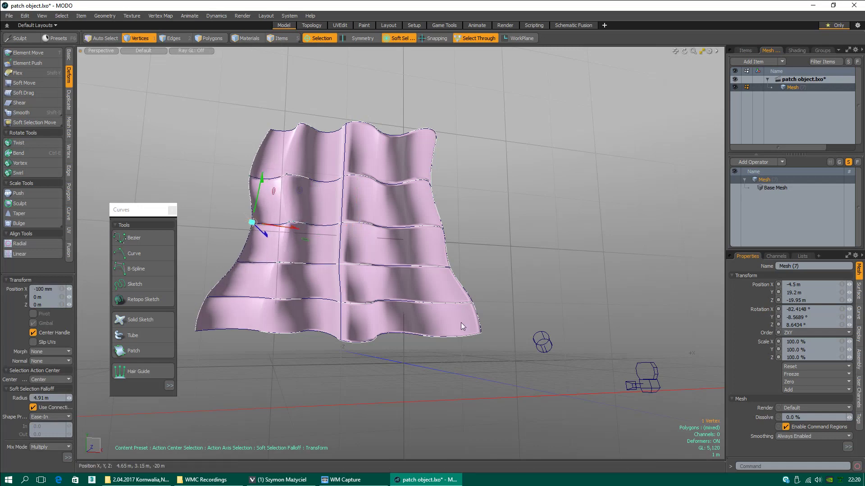
click(483, 333)
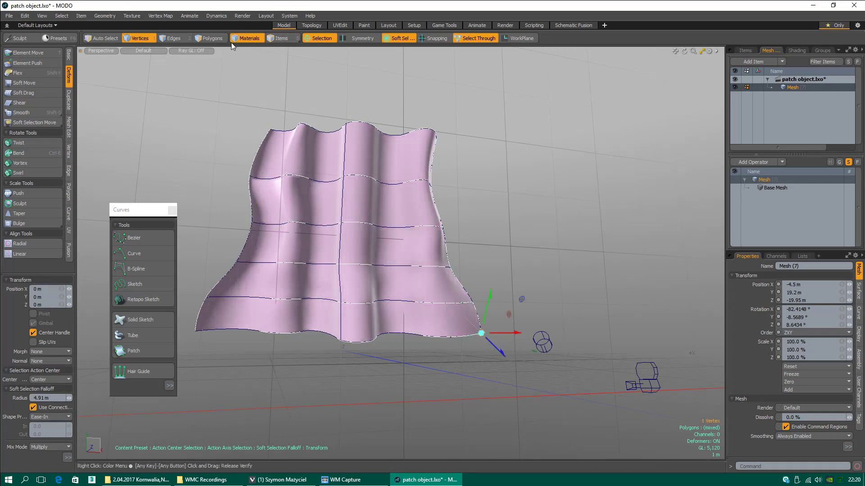
Step: Select all the curtain polygons and open the Material Editor from the Texture menu
click(209, 42)
double_click(334, 165)
alt+drag(442, 123, 340, 173)
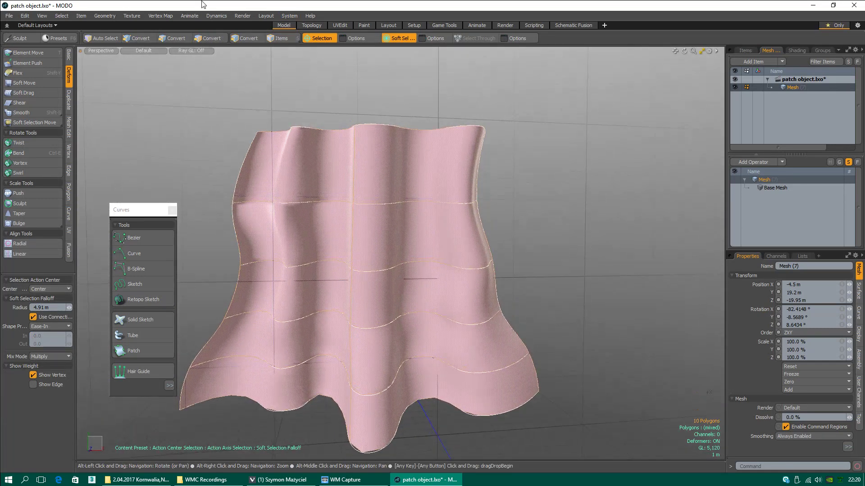
click(108, 16)
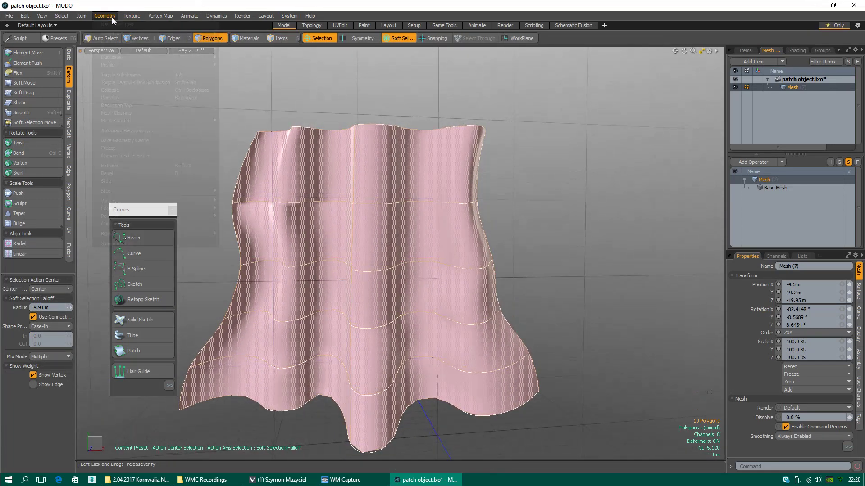
click(211, 15)
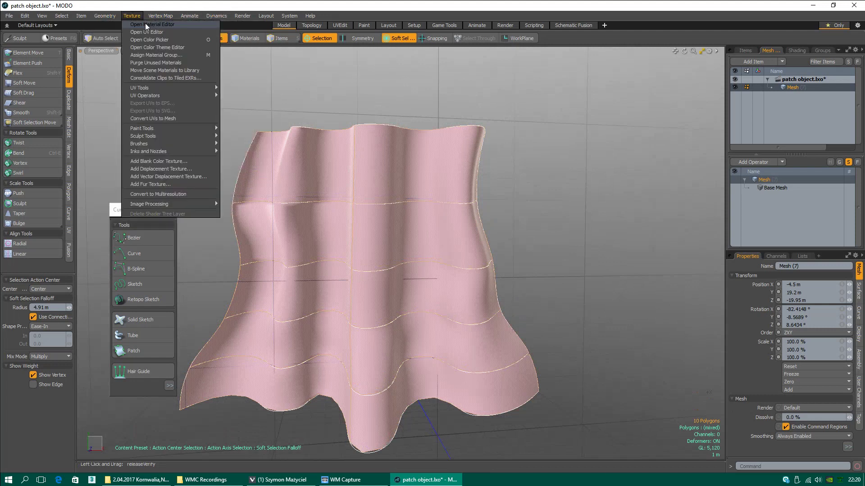
click(162, 25)
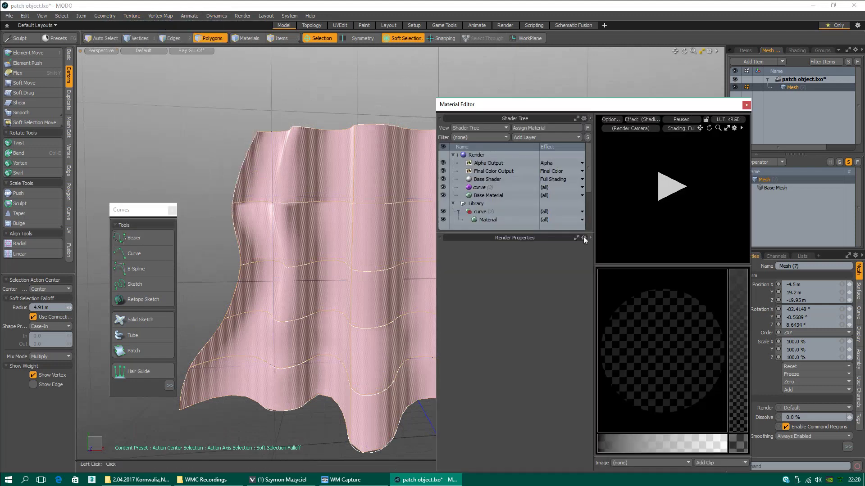
Step: Assign a new material named 'patch' with 0% specular and a light green colour
click(537, 129)
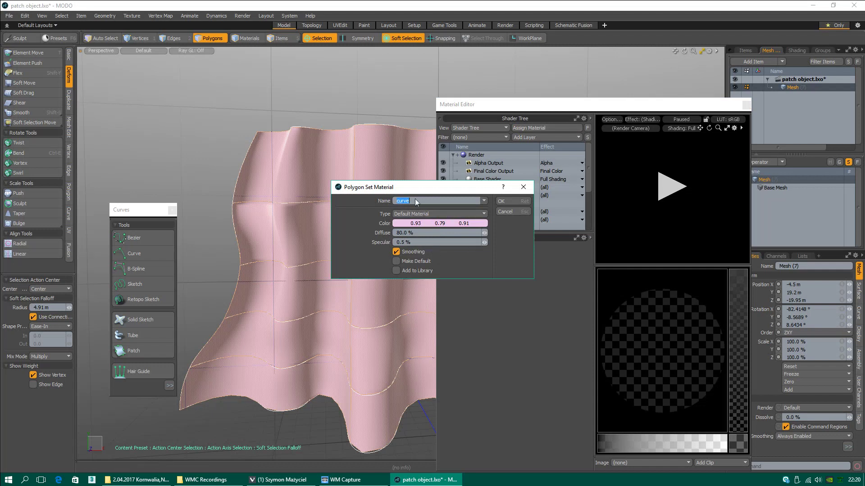
text(patch)
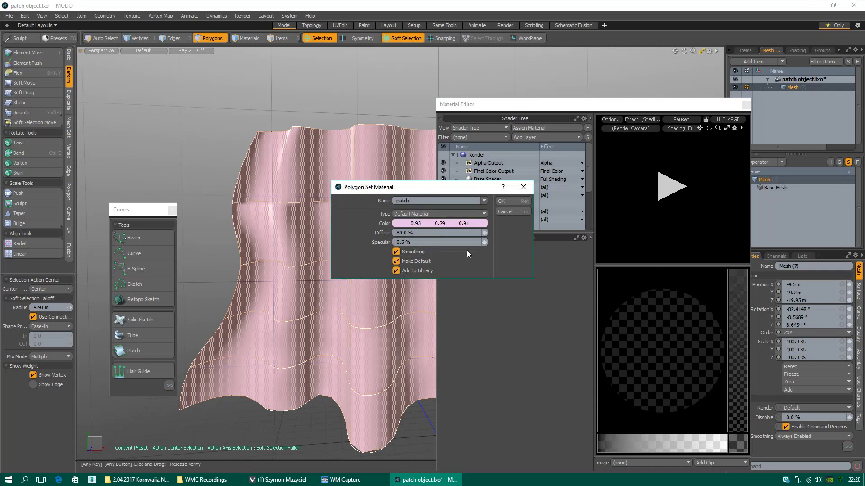
click(482, 243)
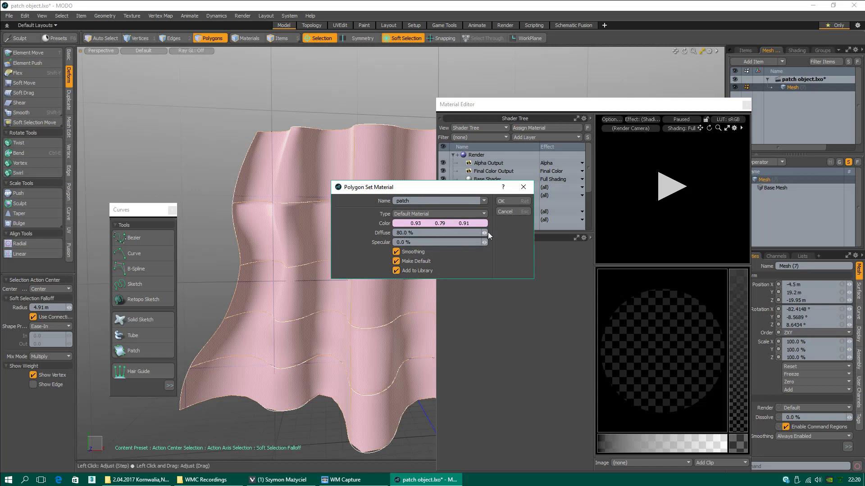
click(474, 224)
drag(472, 240, 454, 248)
click(528, 243)
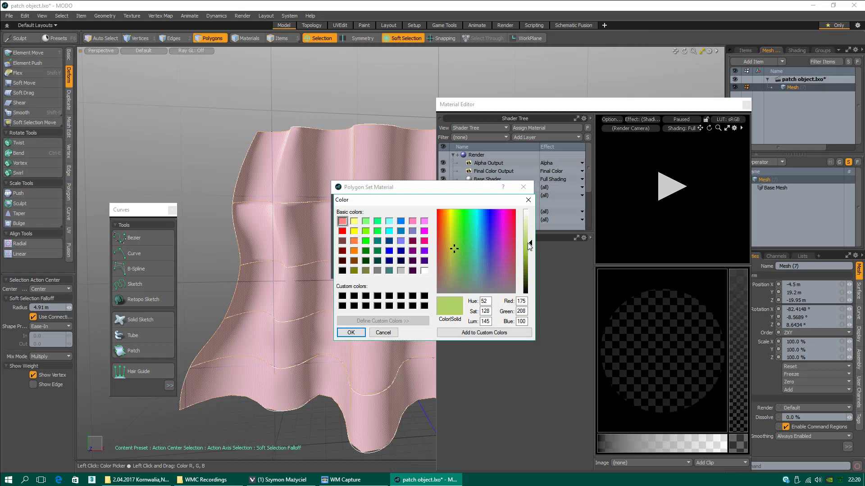
click(358, 332)
click(505, 201)
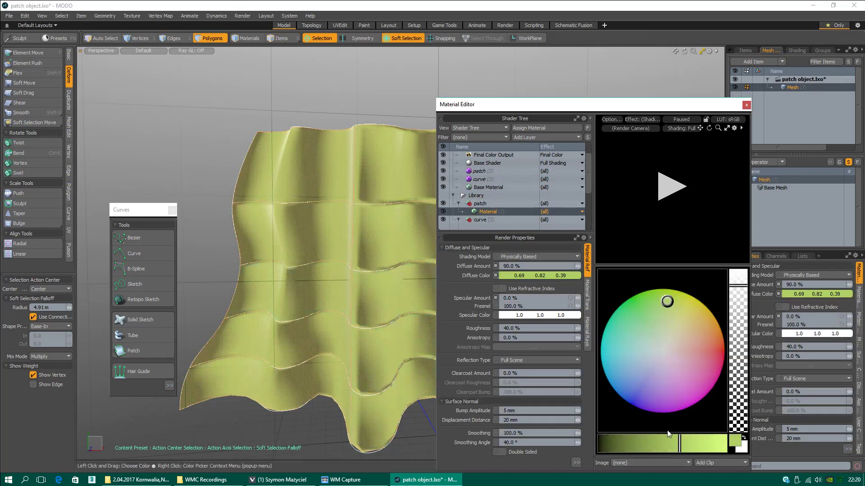
click(685, 449)
Step: Make the 'patch' material double-sided and show the viewport in Shaded style
click(299, 103)
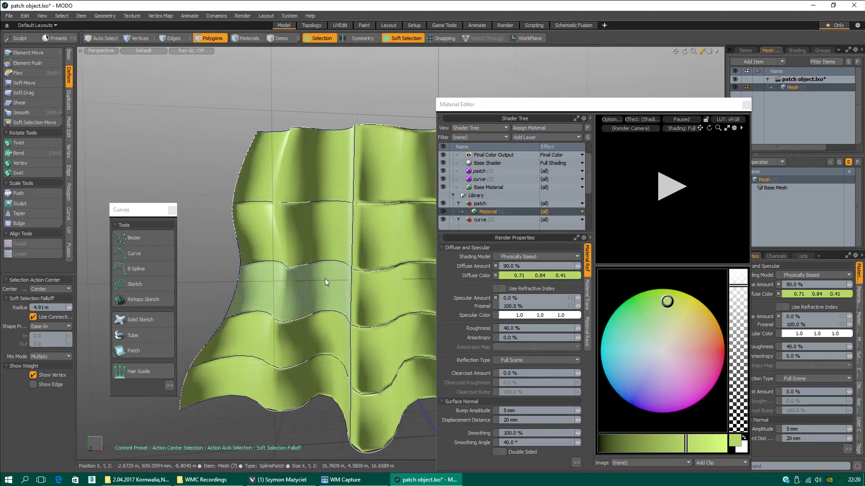
alt+drag(264, 188, 214, 243)
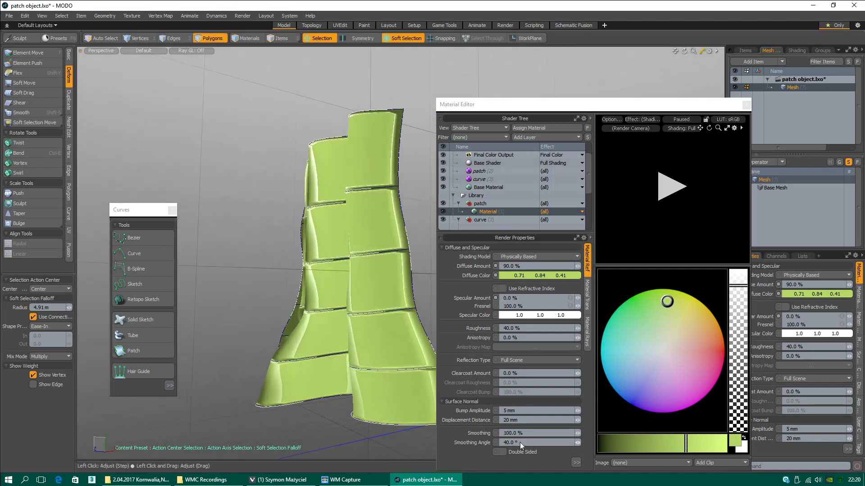
click(503, 452)
alt+drag(366, 349, 378, 288)
click(145, 50)
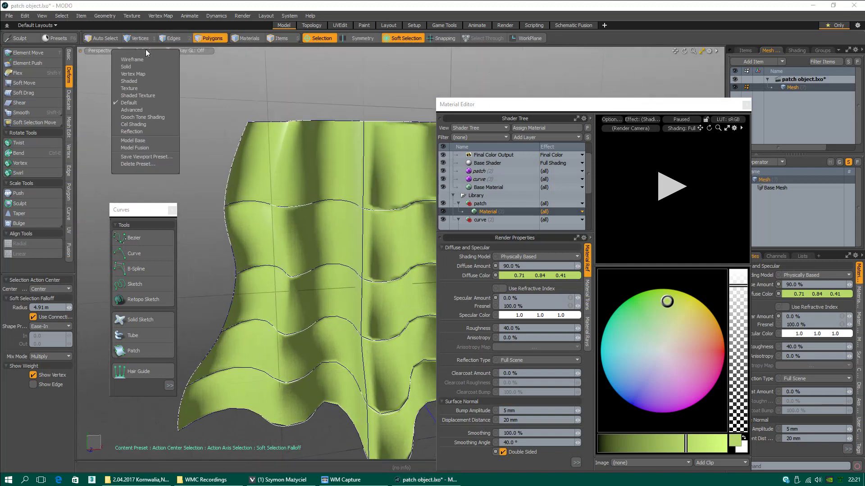
click(144, 80)
double_click(376, 247)
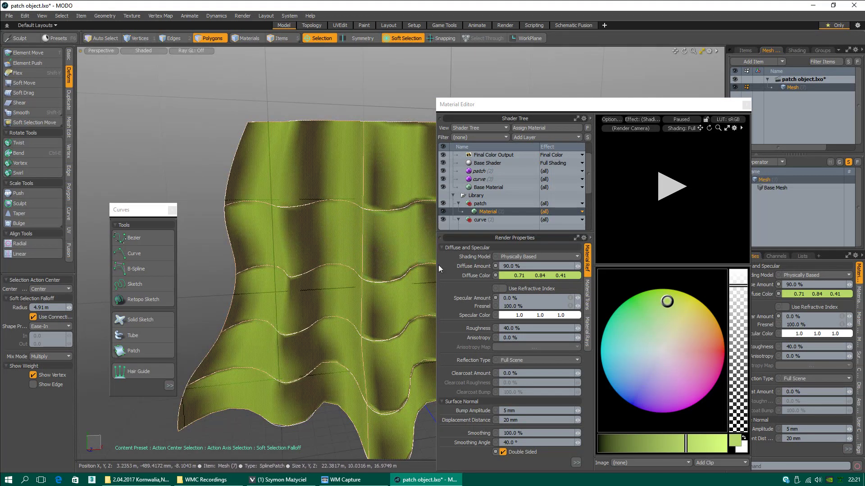
click(746, 104)
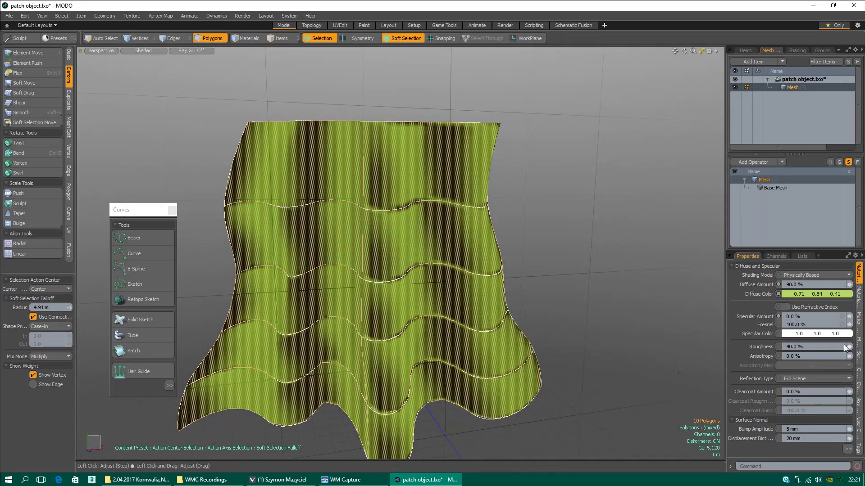
click(819, 378)
click(811, 379)
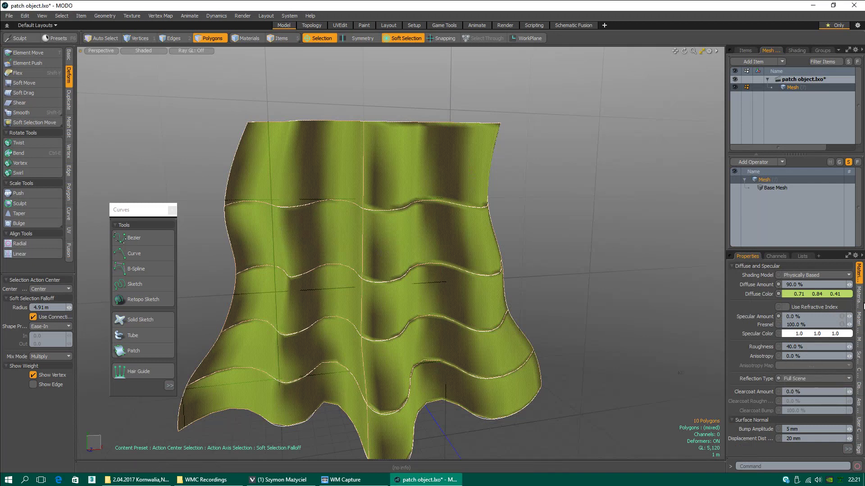
click(859, 358)
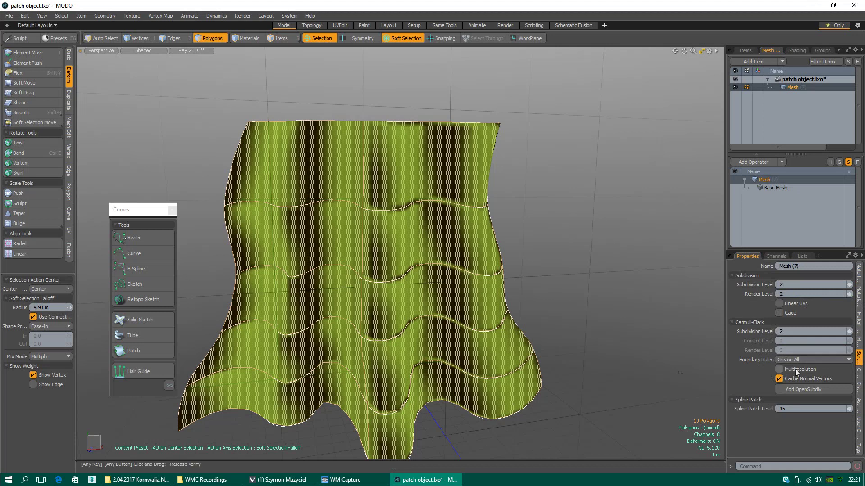
click(779, 304)
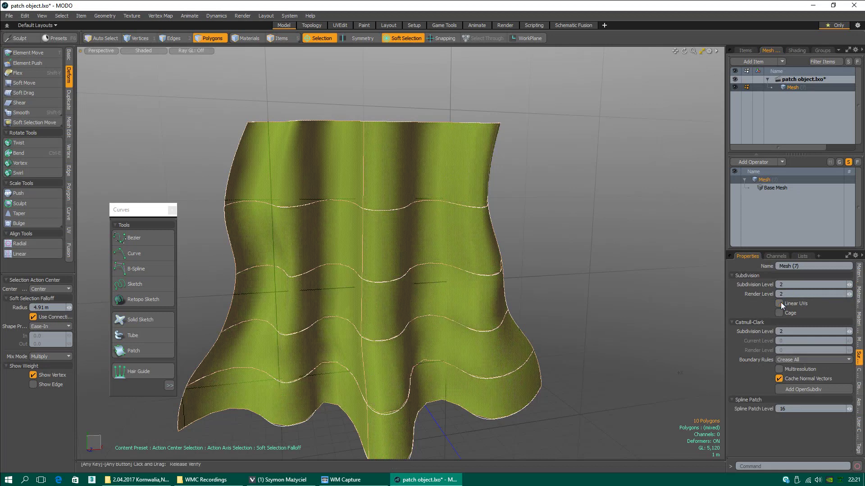
click(779, 304)
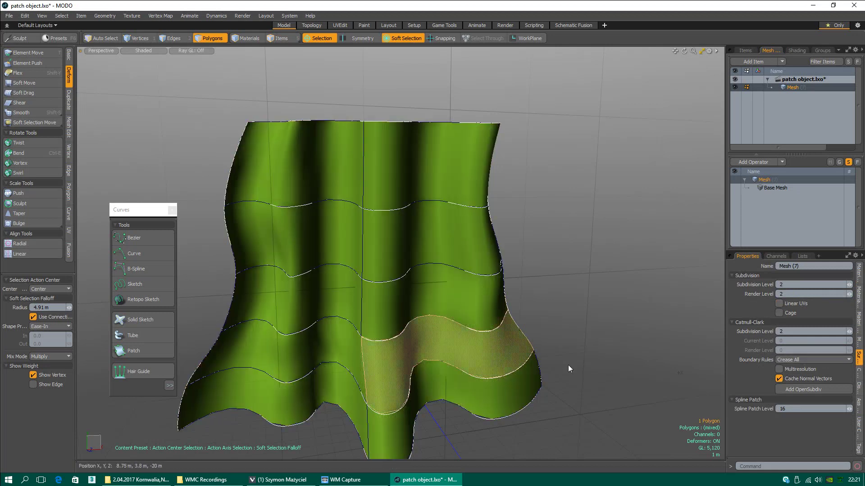
alt+drag(473, 319, 360, 233)
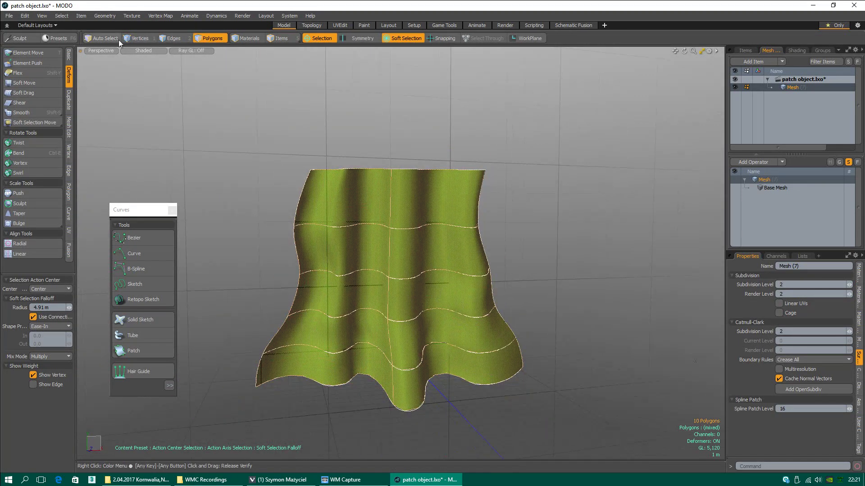
Step: In Vertices mode, drag the curtain's top-right corner vertex right, then back left
click(135, 39)
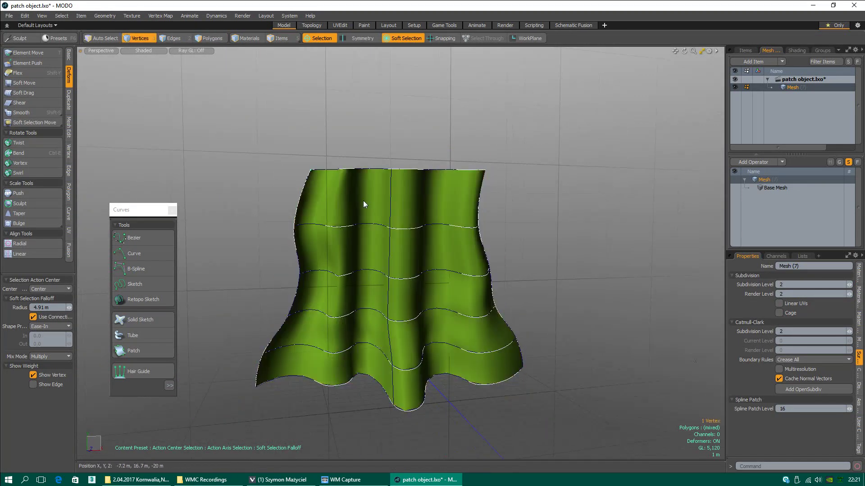
key(w)
drag(307, 170, 330, 173)
alt+drag(487, 171, 475, 187)
key(space)
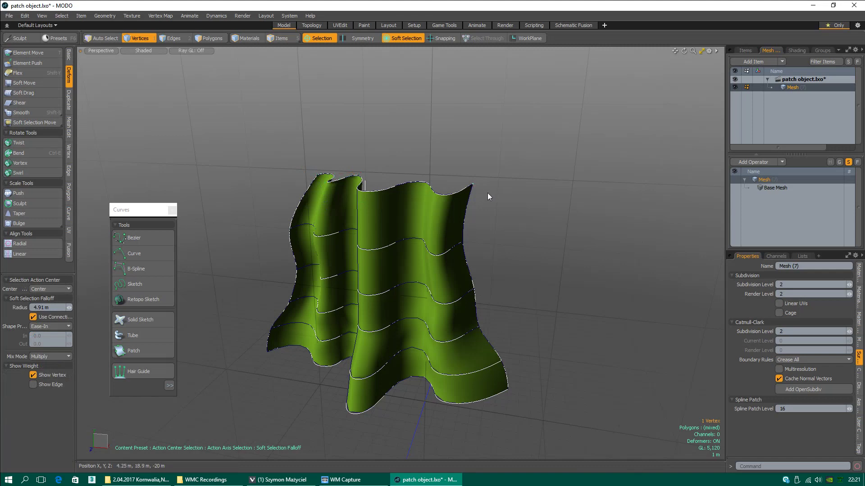
key(w)
drag(494, 188, 363, 272)
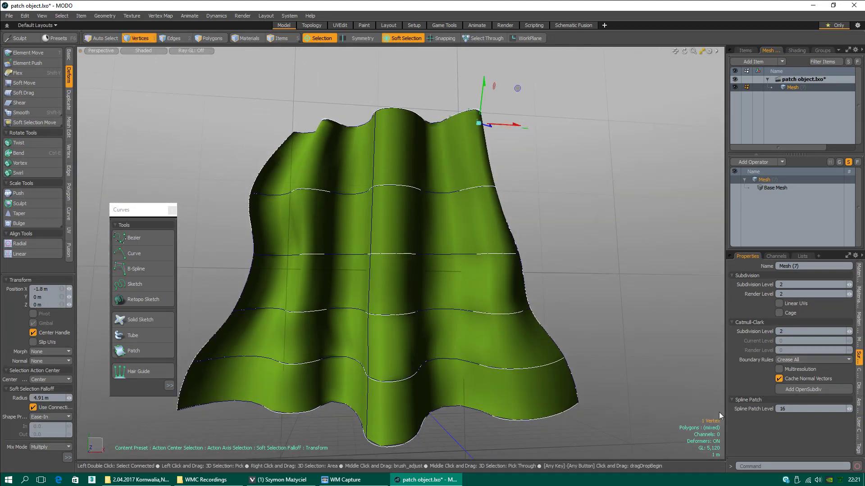
Step: Lower the Spline Patch Level from 16 to 6, then raise it to 10
drag(850, 409, 848, 409)
click(848, 411)
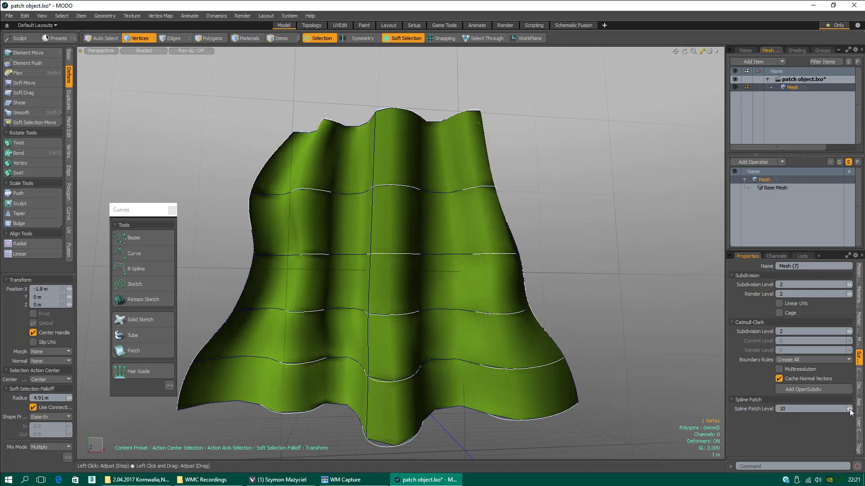
click(849, 410)
click(848, 410)
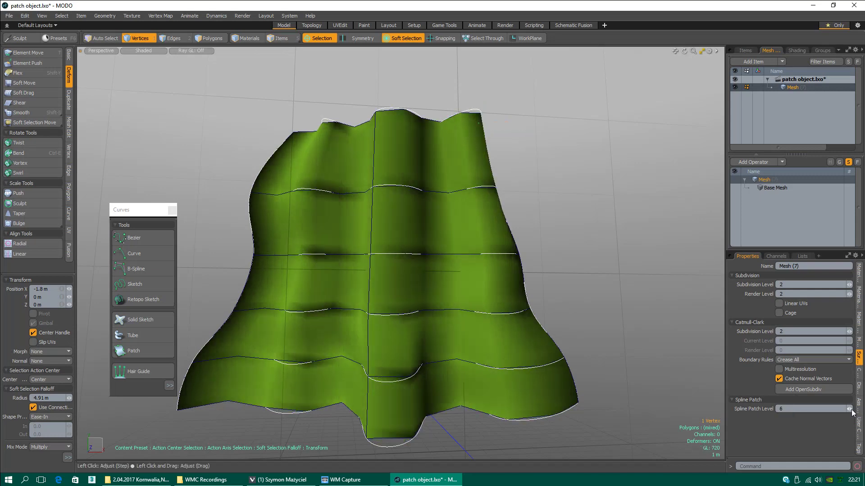
click(850, 410)
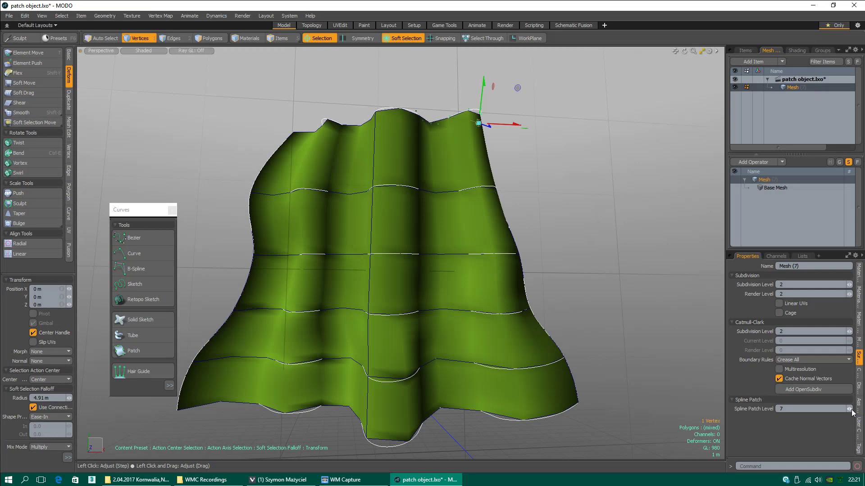
click(850, 410)
click(850, 410)
click(850, 411)
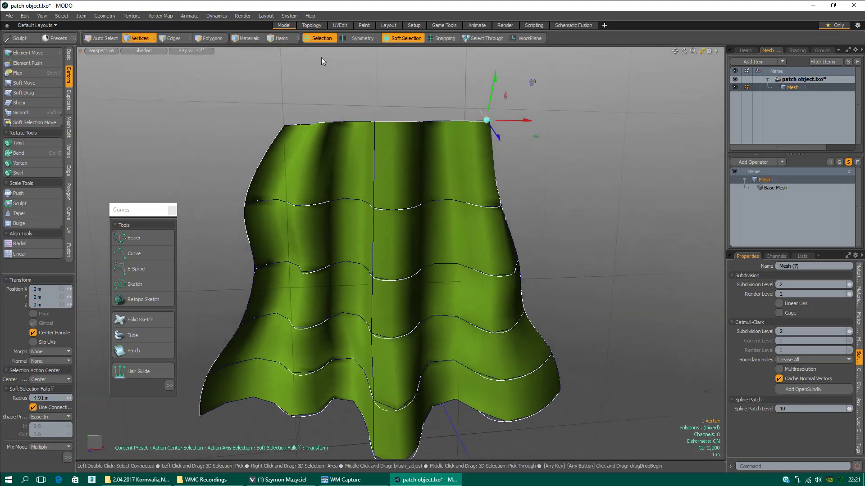
Step: In Items mode, nudge the whole curtain mesh slightly left along X
click(277, 38)
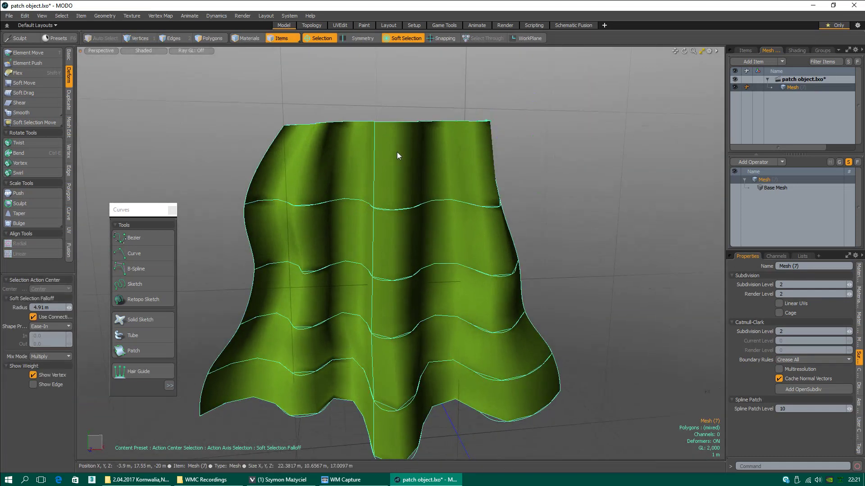
key(w)
alt+drag(397, 155, 450, 193)
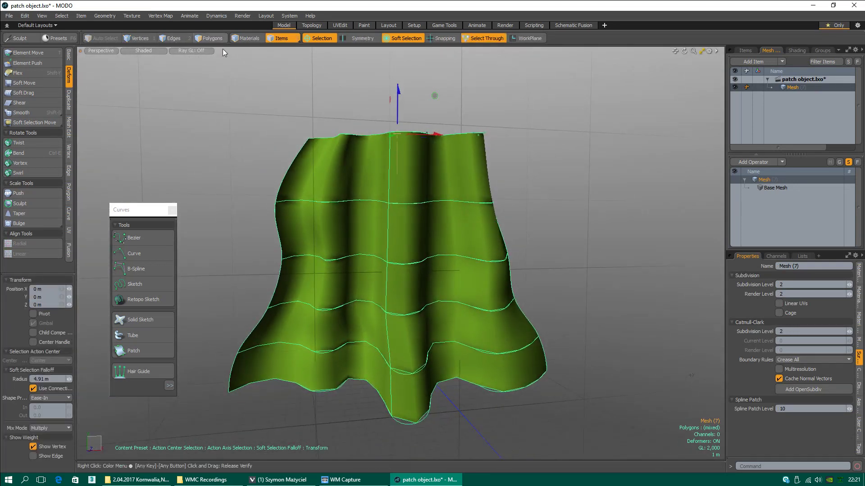
drag(418, 134, 414, 133)
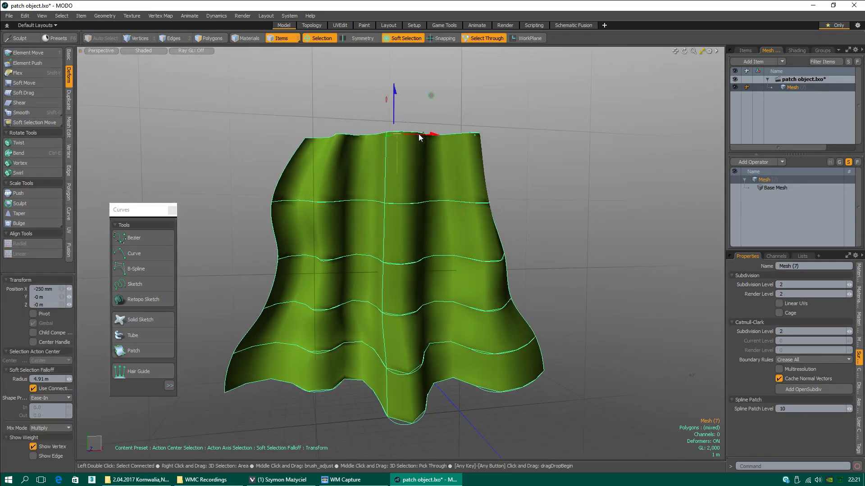
Step: Freeze the curtain into polygons with Geometry > Freeze, keeping curves as 2 Points Polygons
click(105, 16)
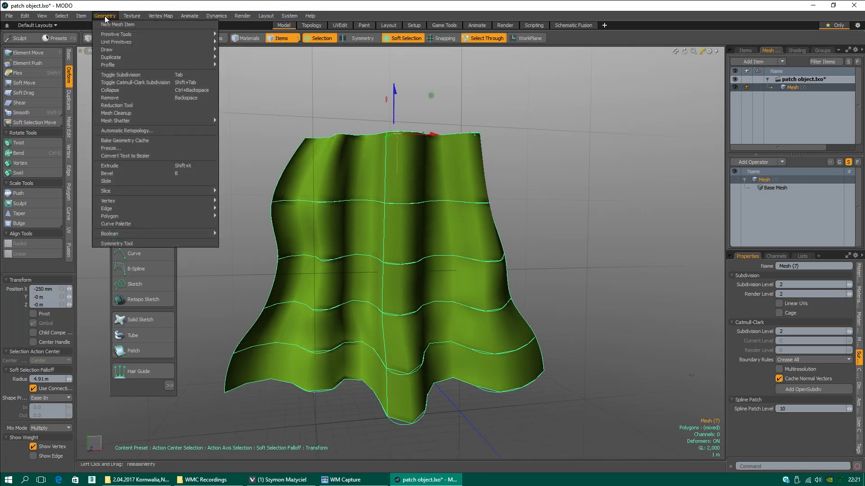
click(113, 148)
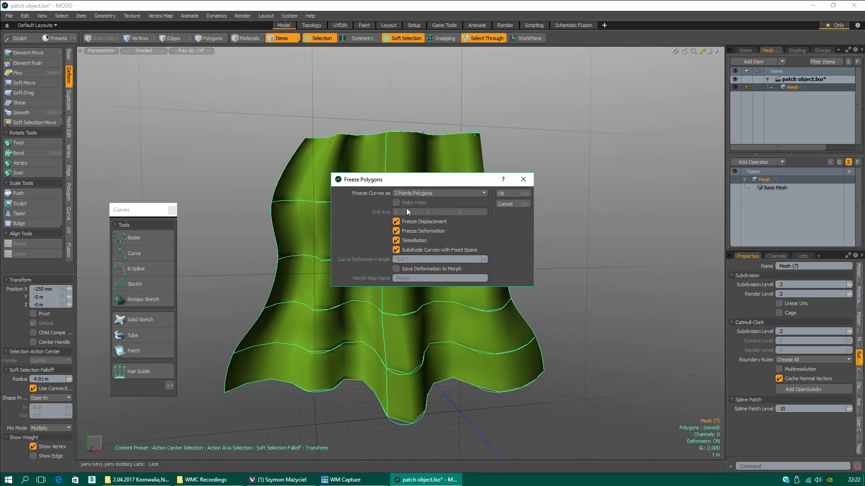
click(408, 193)
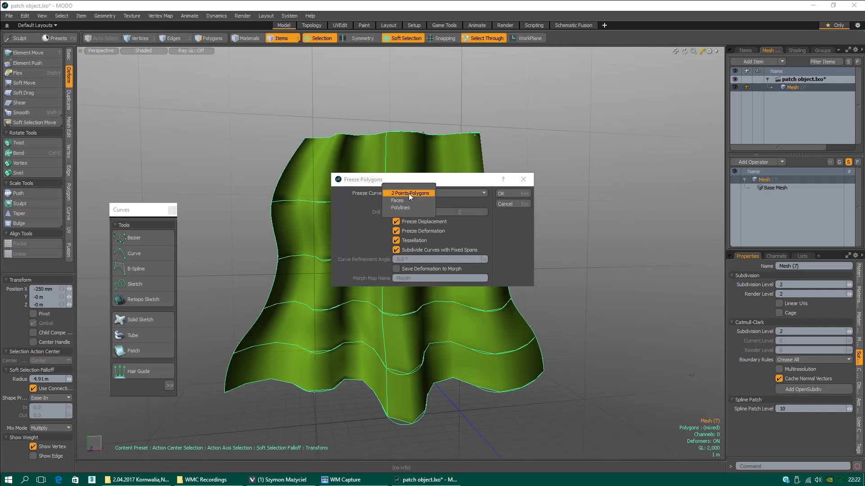
click(409, 193)
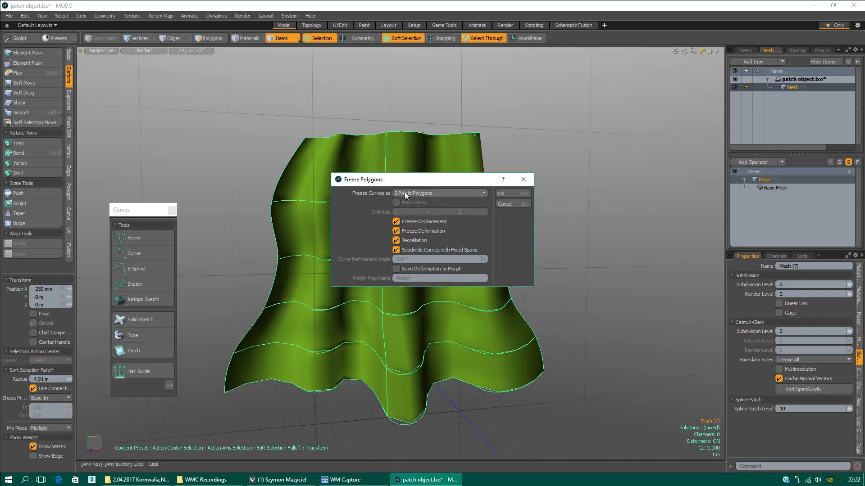
click(508, 193)
alt+drag(437, 328, 511, 402)
Step: Shift the curtain left along X, try edge-loop selections on it, then clear them
drag(436, 142, 419, 142)
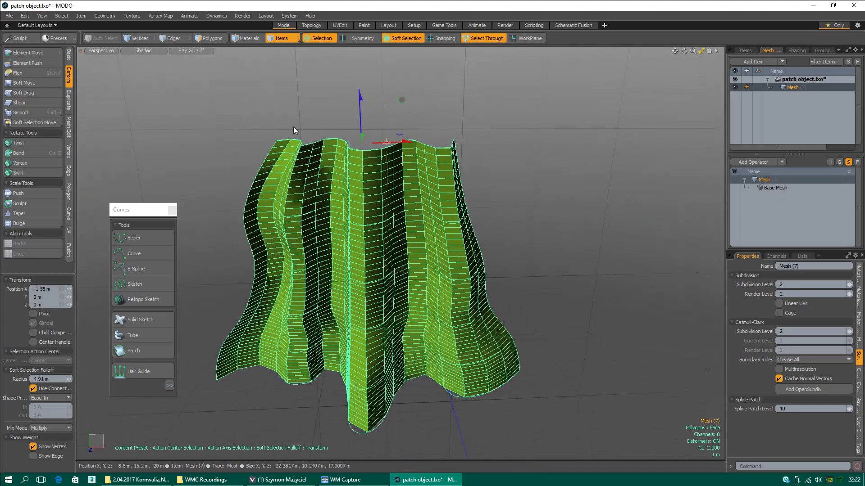
click(179, 40)
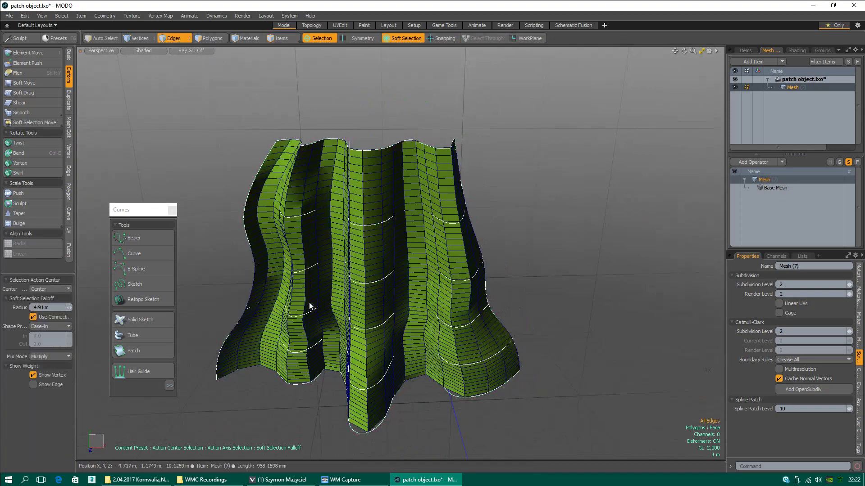
double_click(375, 390)
double_click(364, 434)
click(408, 409)
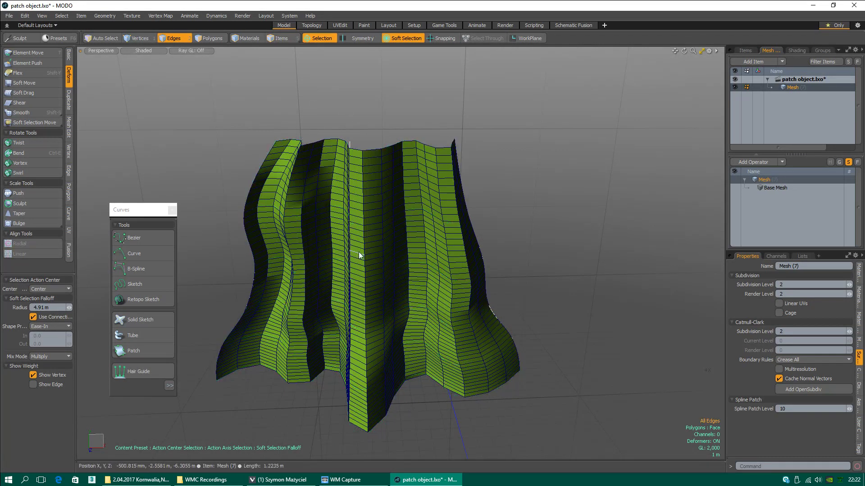
Step: Back in Items mode, toggle subdivision so GL polygons rise from 2,000 to 32,000
click(276, 37)
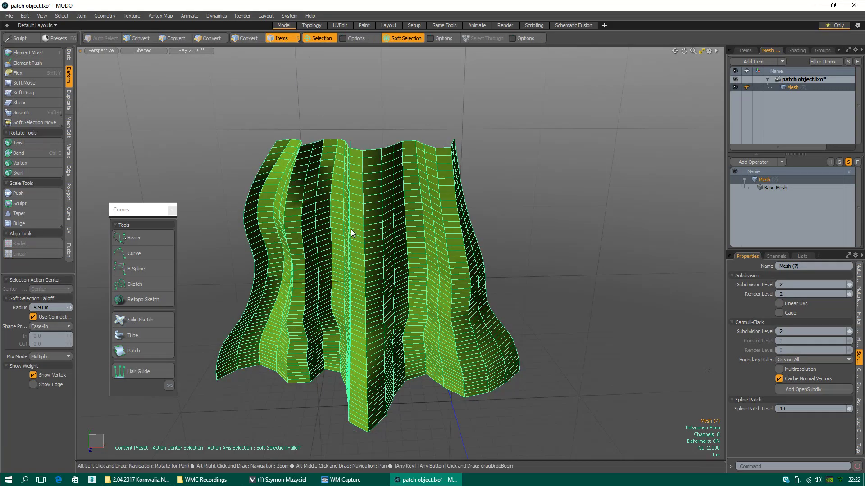
alt+drag(350, 229, 348, 96)
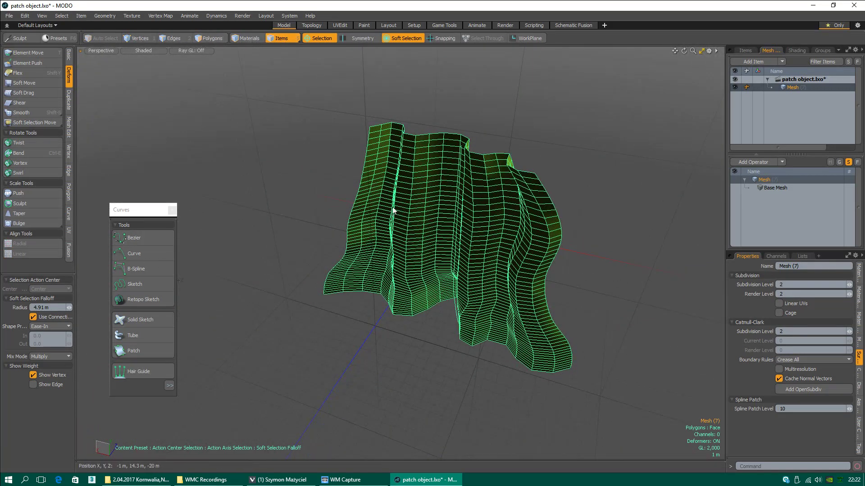
key(Tab)
alt+drag(493, 275, 455, 223)
click(565, 180)
Step: Reselect the smoothed curtain and show the Duplicate tab in the left toolbox
click(388, 368)
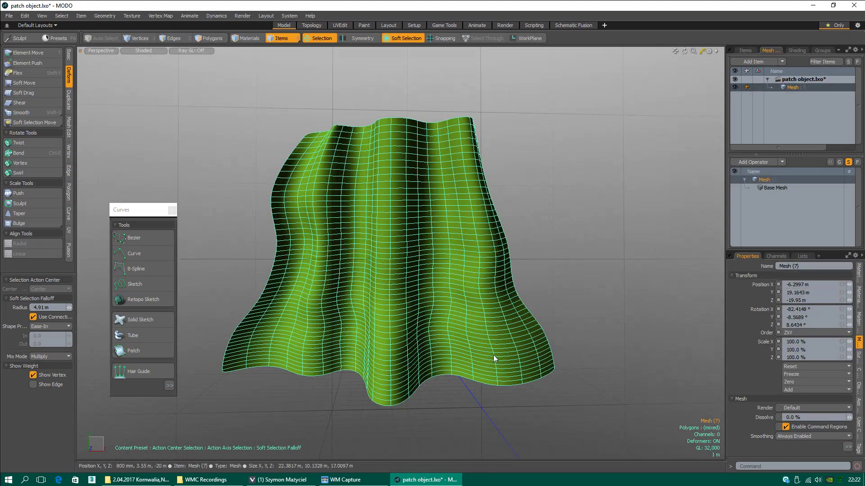
alt+drag(493, 355, 460, 350)
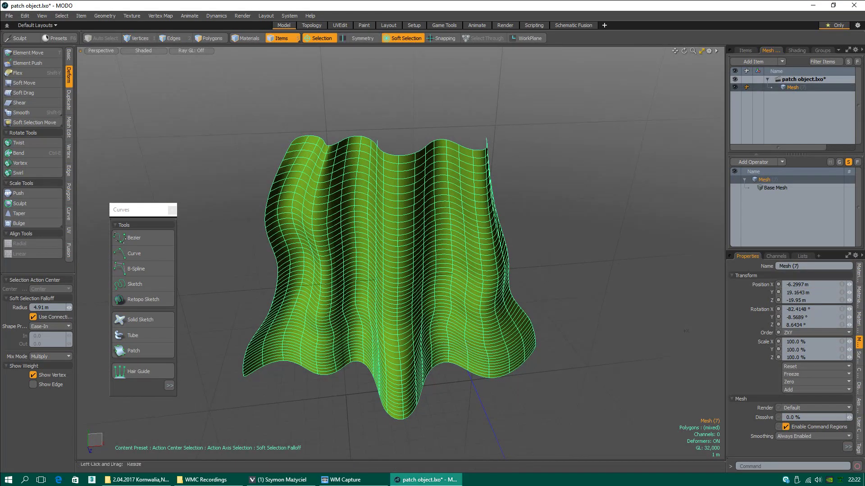
click(340, 480)
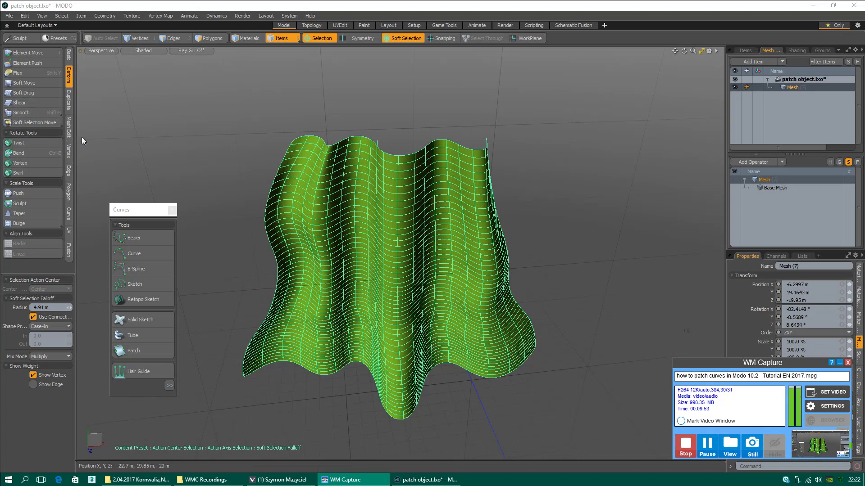
click(70, 107)
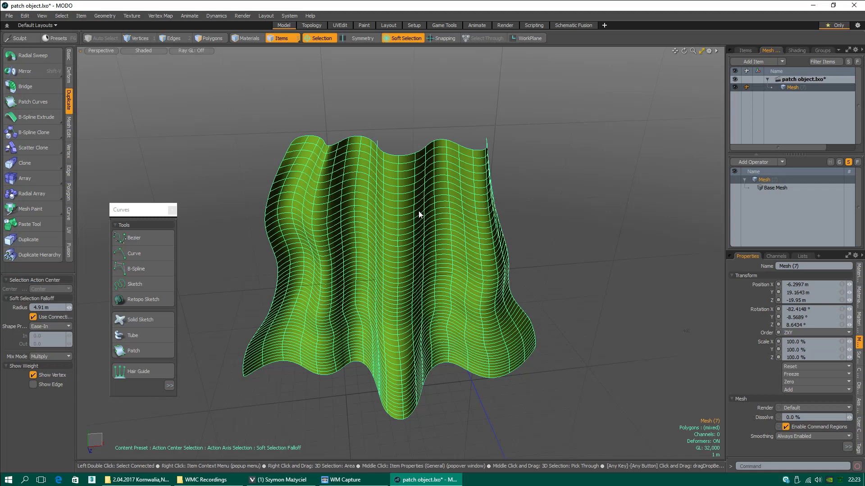
Step: Save the curtain scene as patch object.lxo with File > Save
click(13, 17)
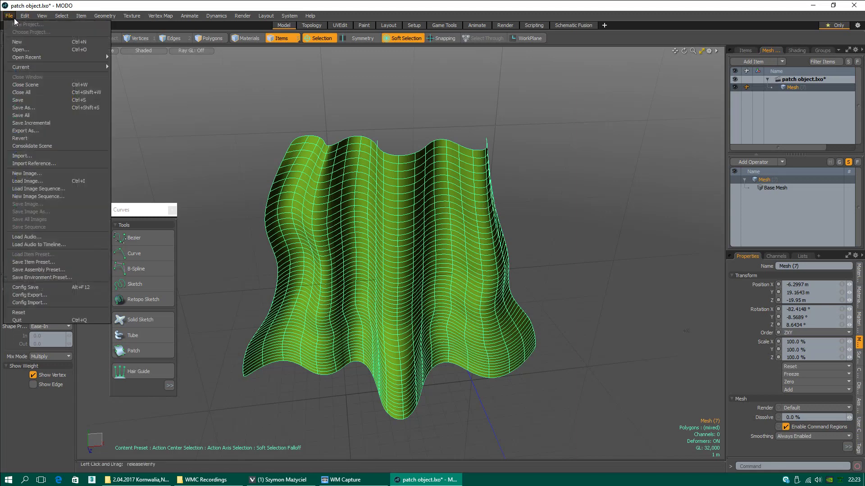
click(26, 101)
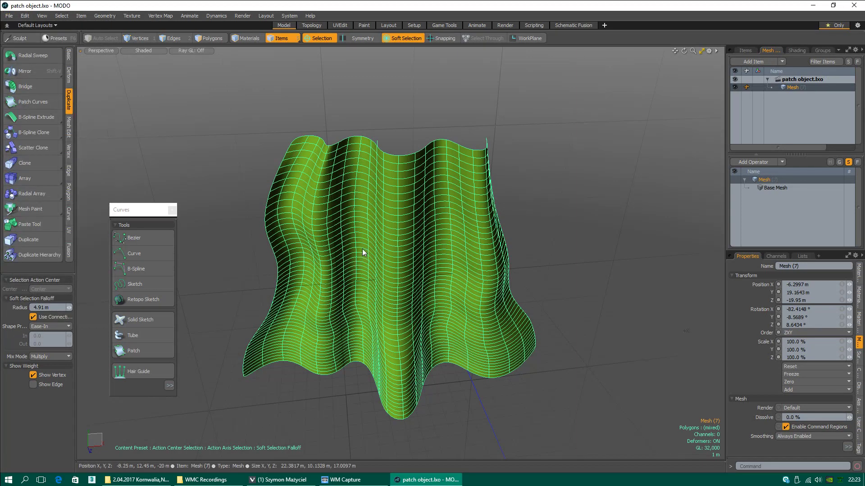
click(260, 481)
click(260, 481)
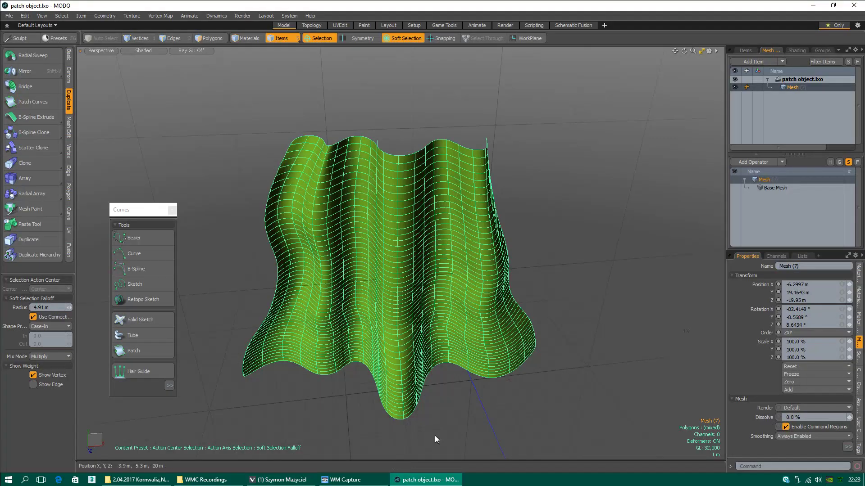
click(341, 480)
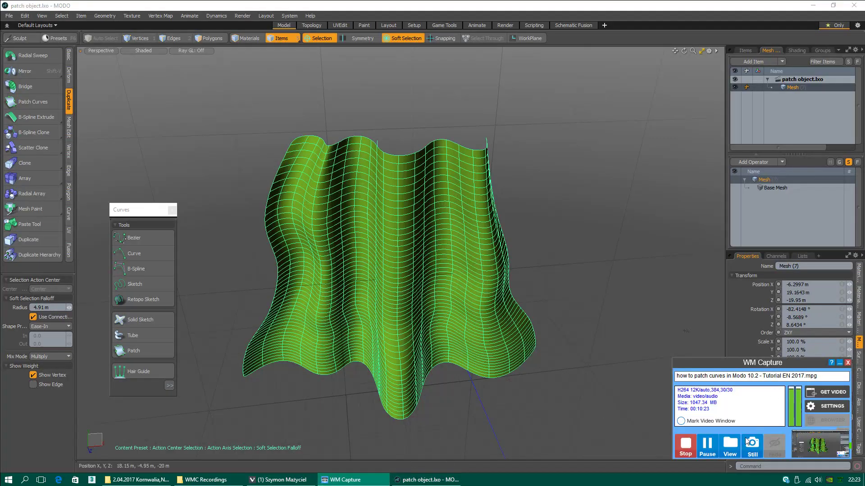